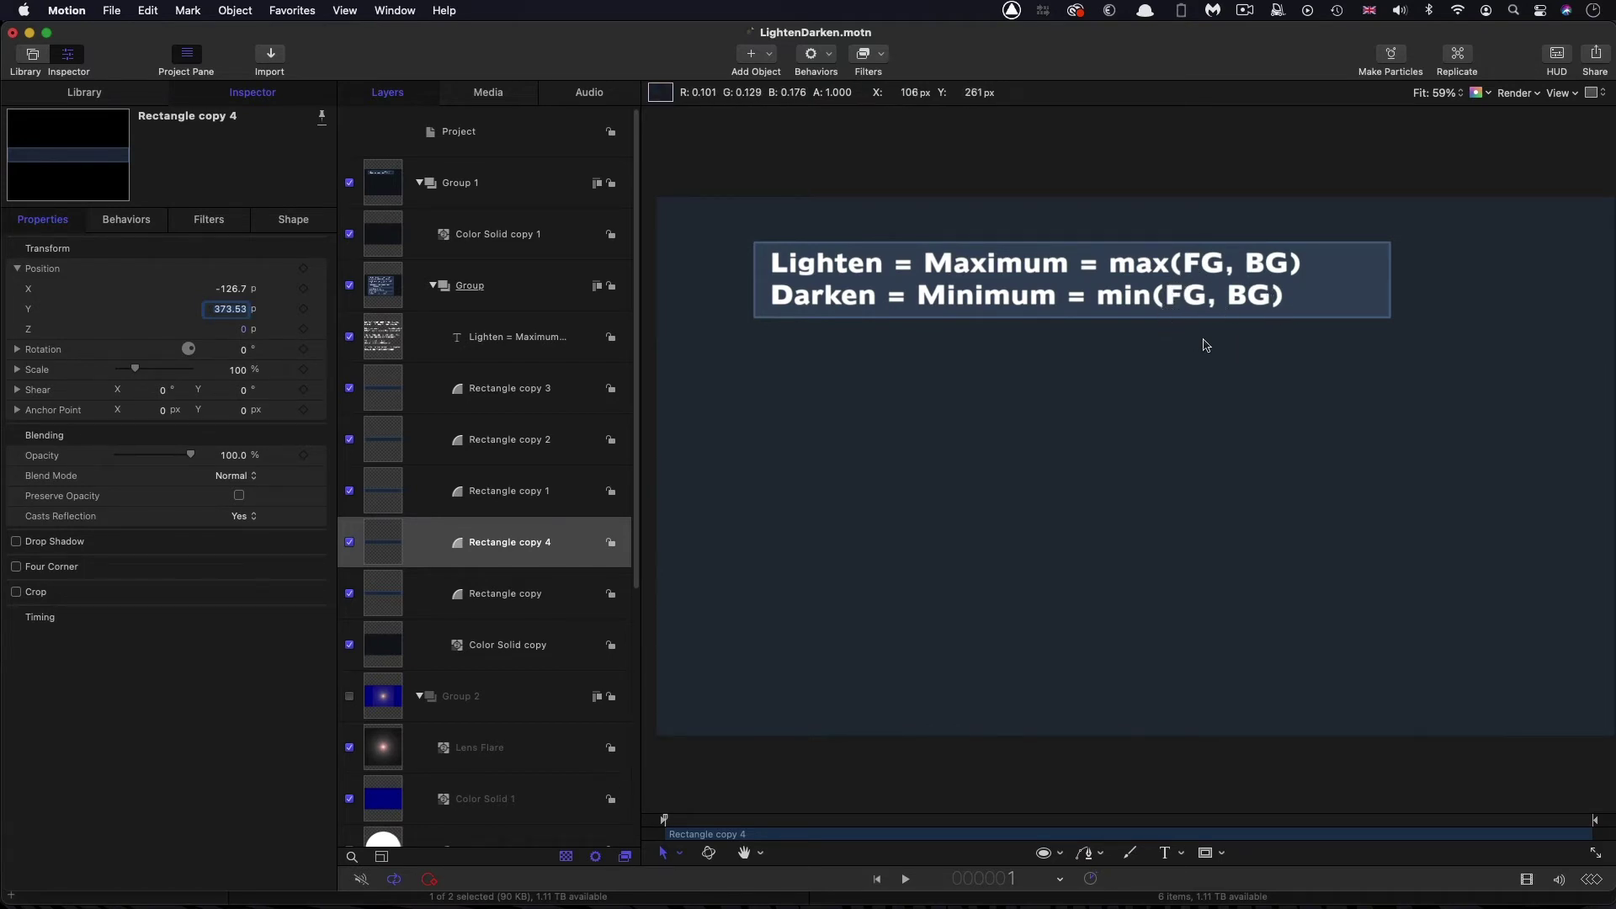
# Lower the Y position of Color Solid copy 1 in stages to uncover the remaining blend mode notes one by one.
pyautogui.click(1304, 354)
pyautogui.moveTo(229, 309); pyautogui.dragTo(212, 309)
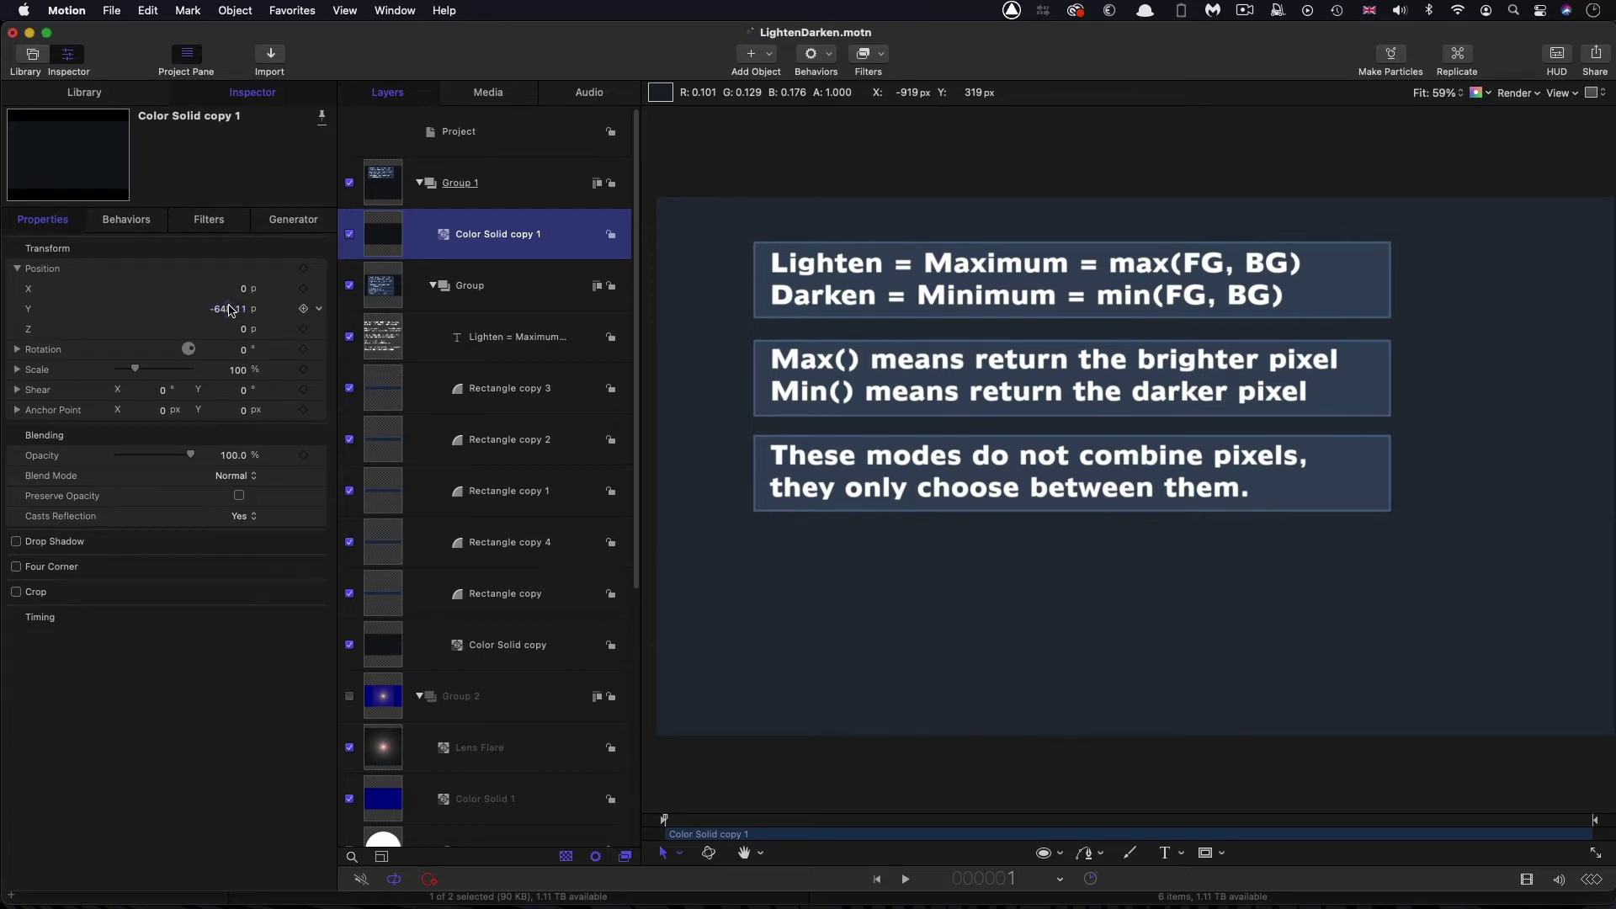
pyautogui.moveTo(232, 312); pyautogui.dragTo(181, 313)
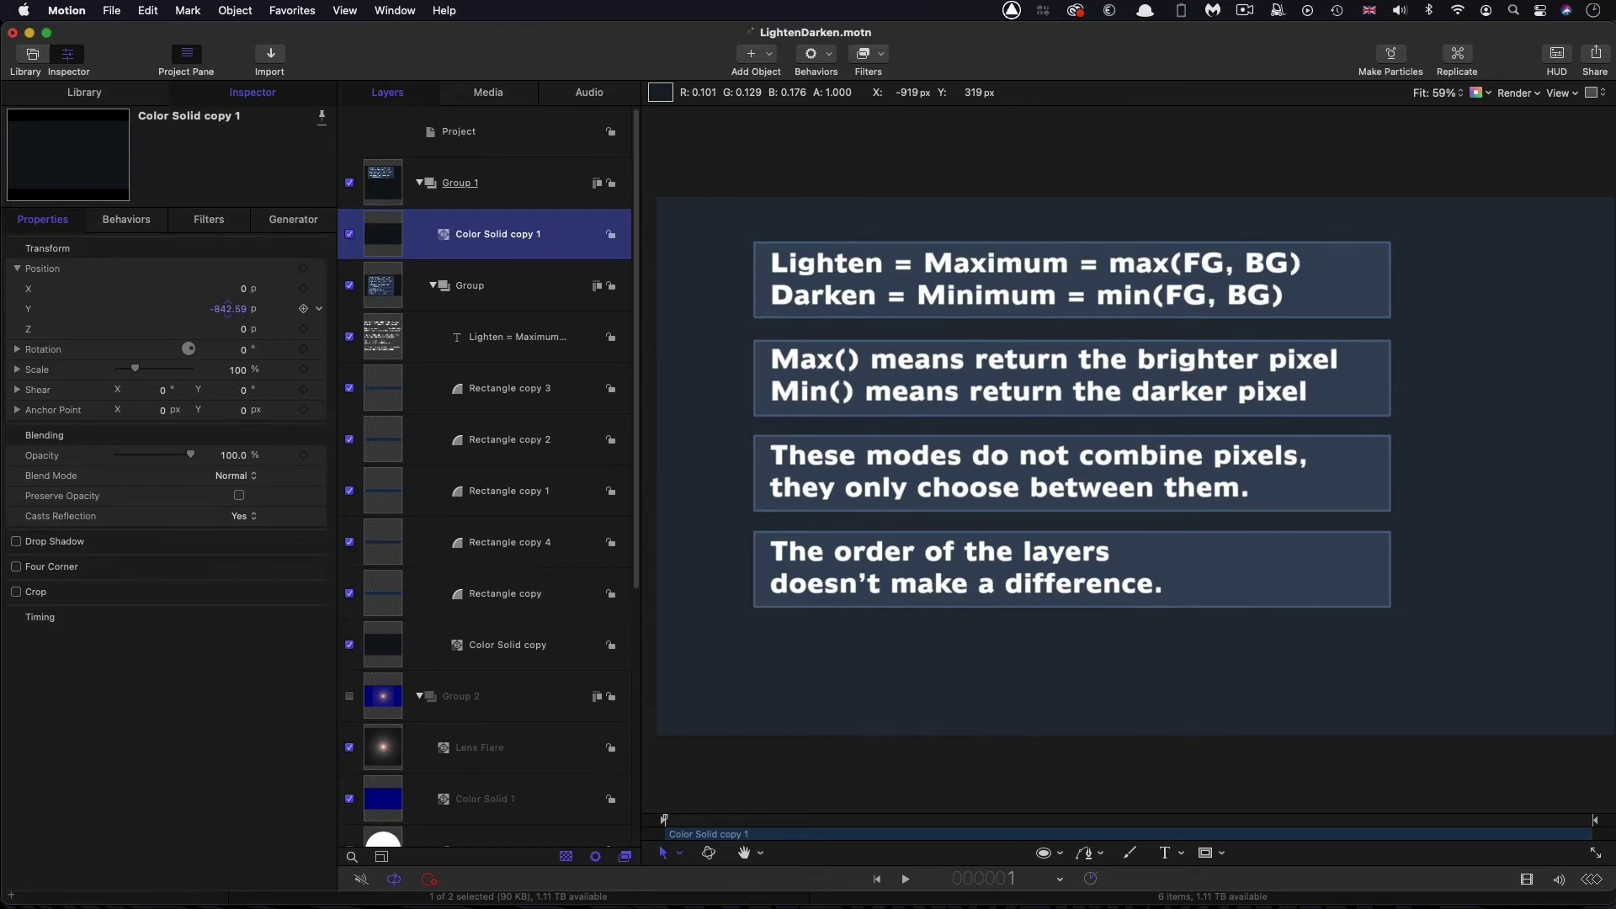
pyautogui.moveTo(231, 309); pyautogui.dragTo(181, 309)
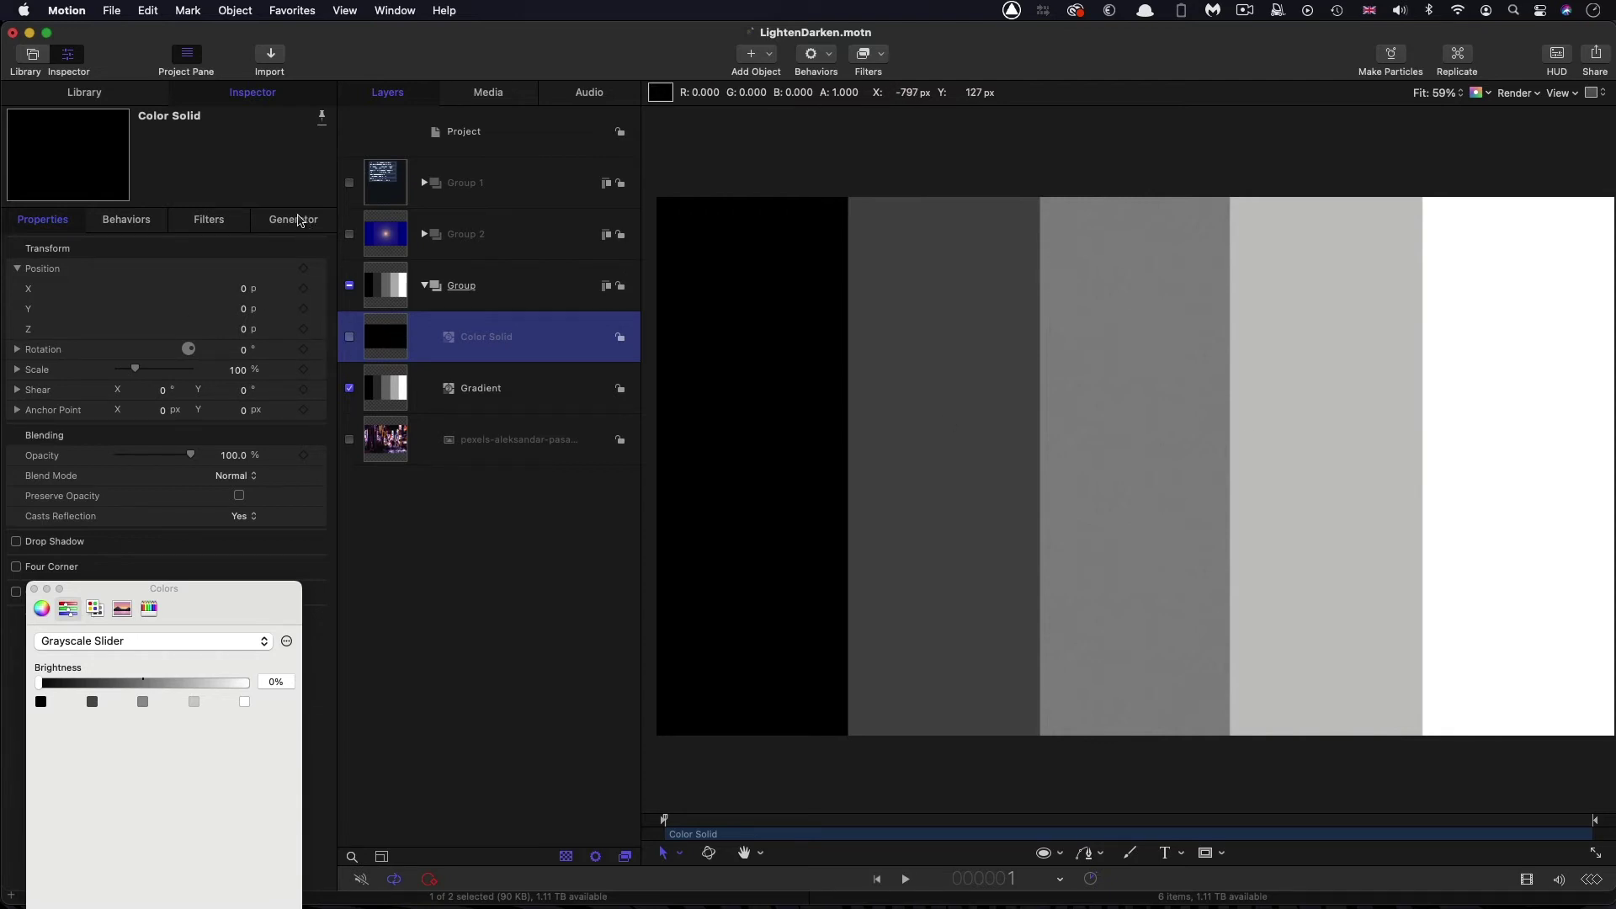
# Enable the Color Solid layer above the gradient, set its blend mode to Lighten, and toggle its visibility to compare.
pyautogui.click(350, 337)
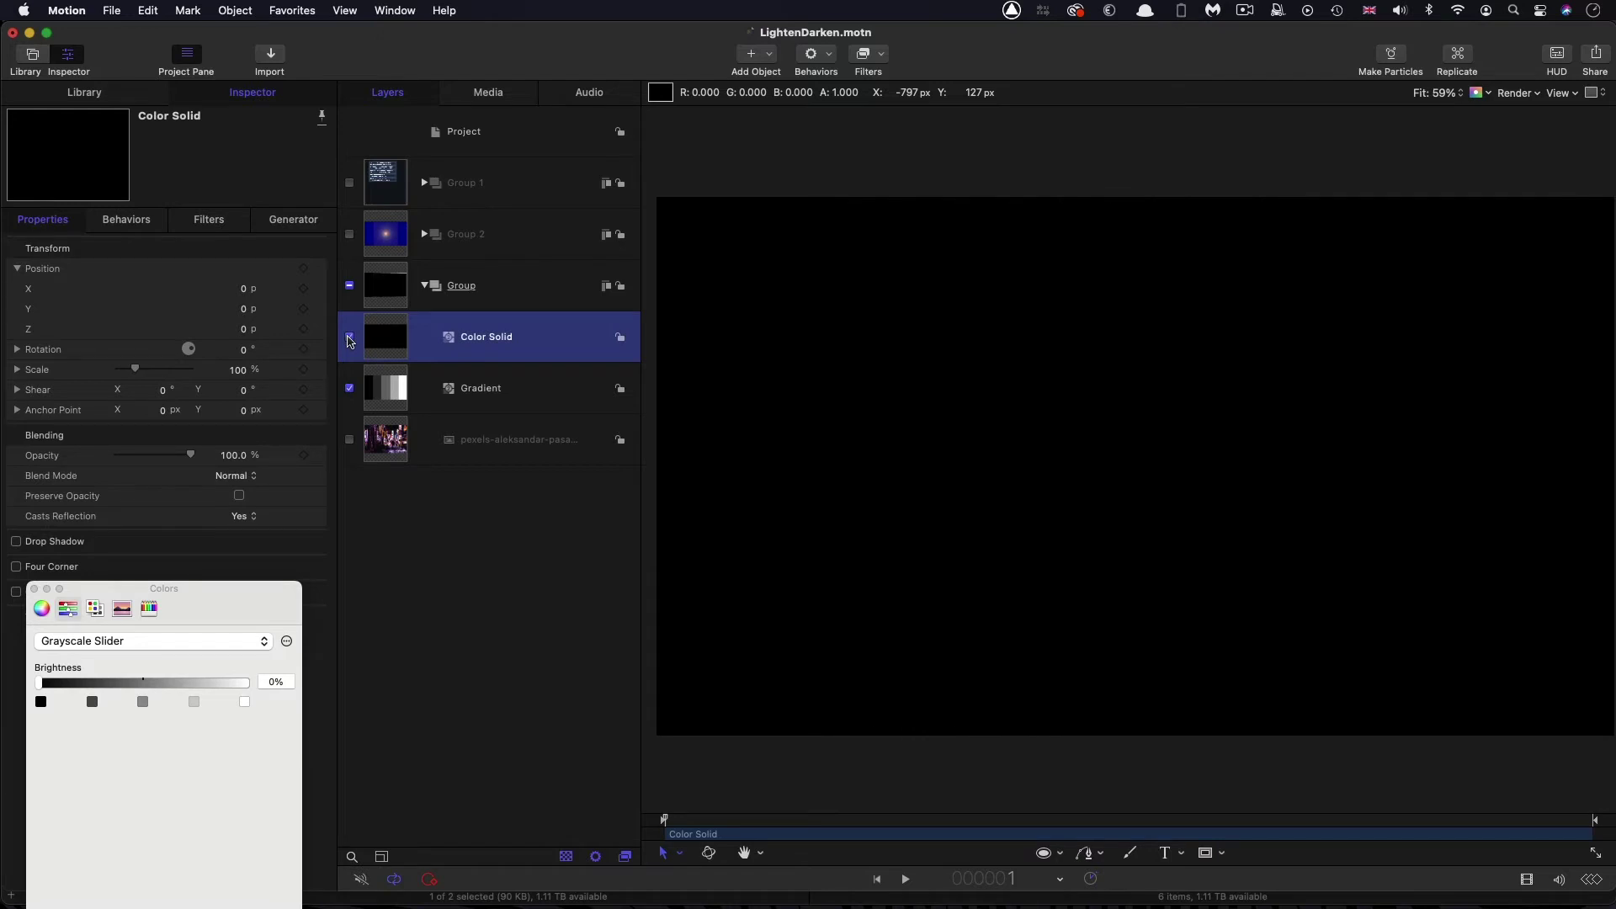
pyautogui.click(232, 477)
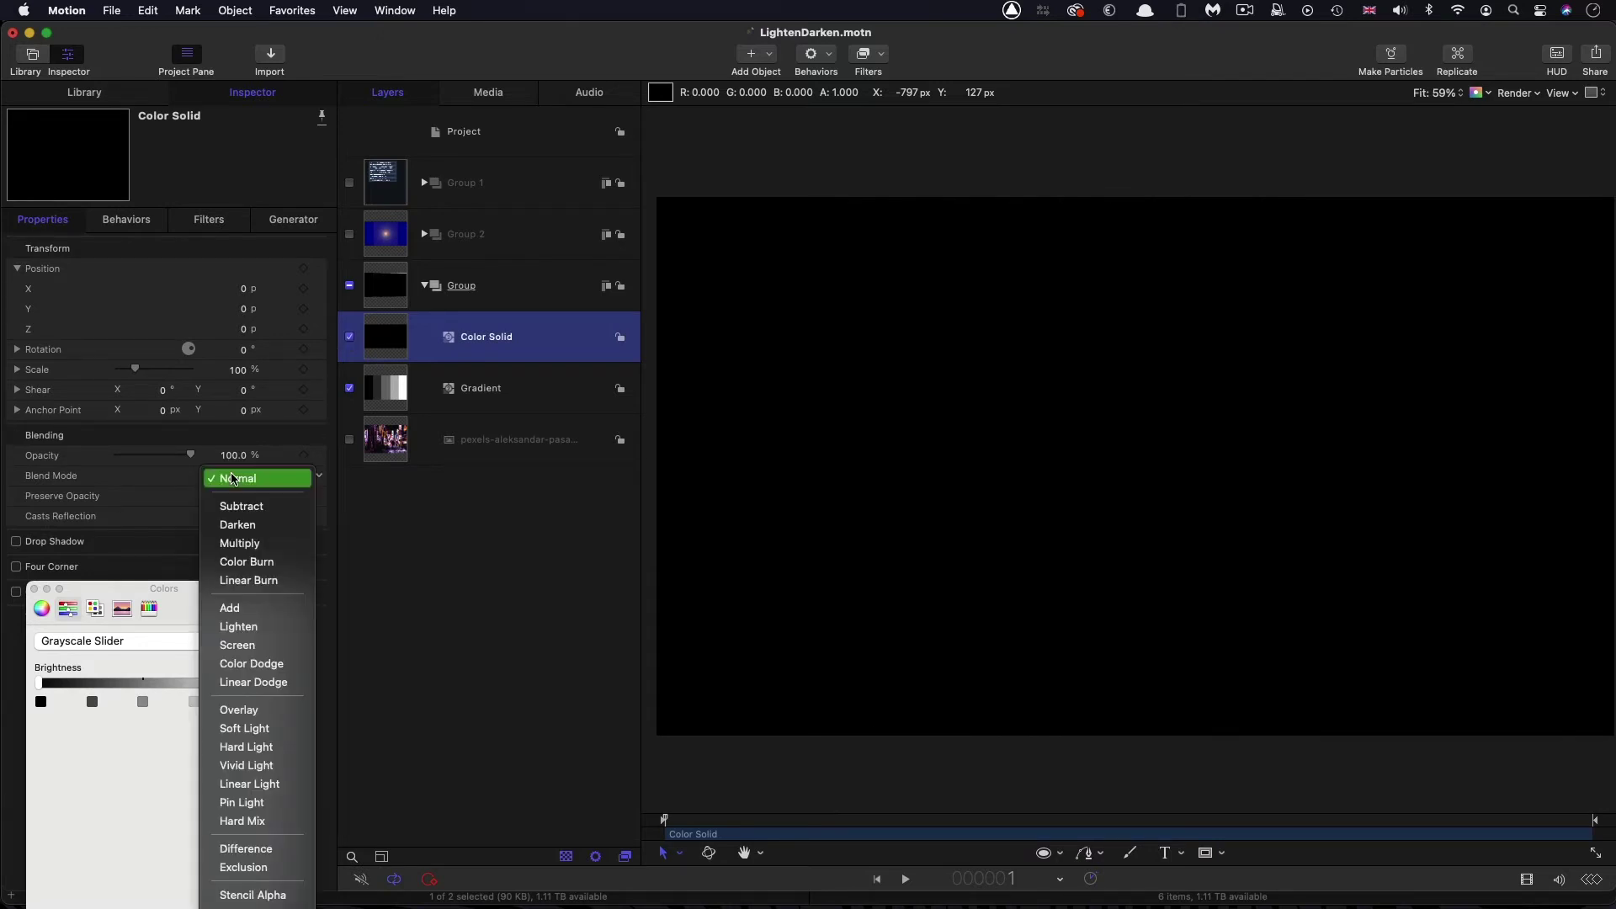
pyautogui.click(231, 628)
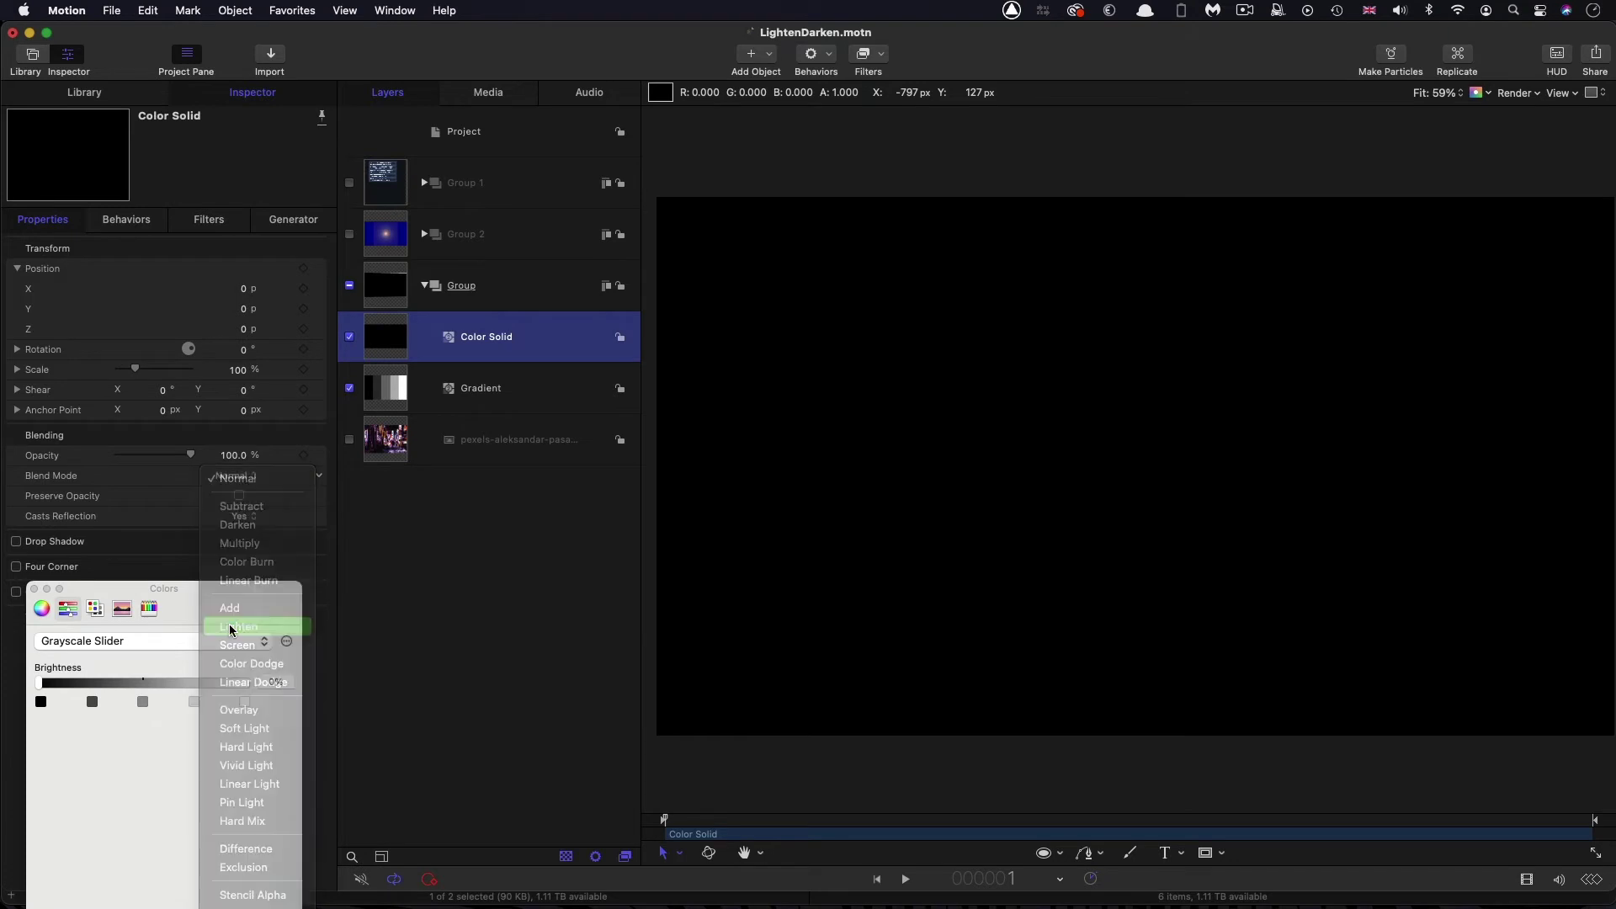
pyautogui.click(351, 338)
pyautogui.click(350, 338)
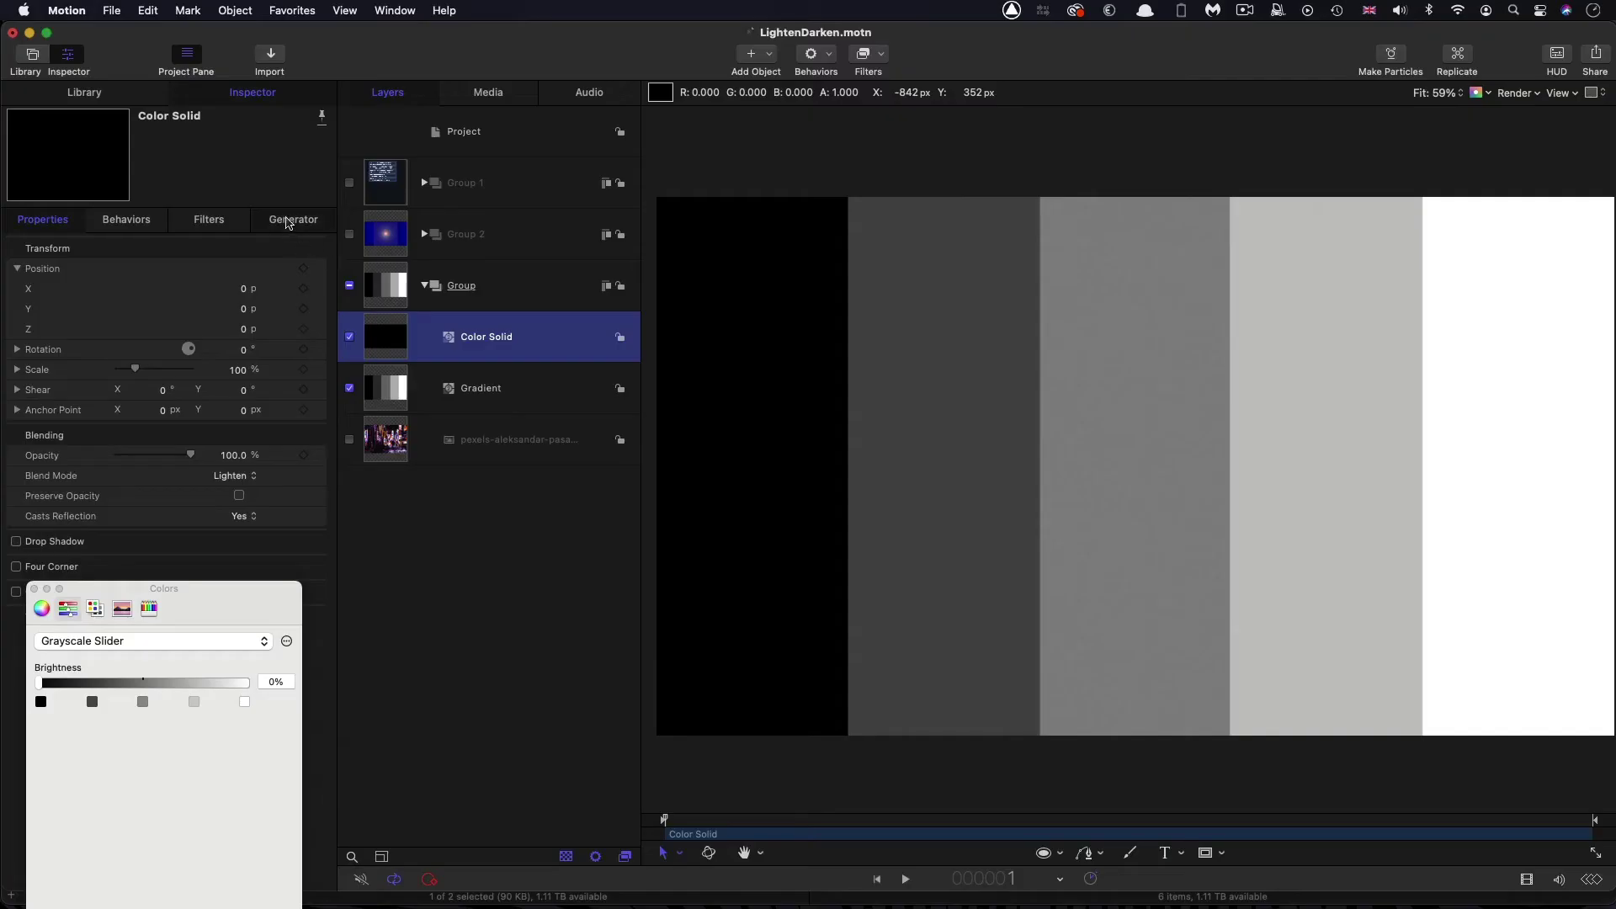
# Step Color Solid's grayscale brightness through 25%, 50%, 75% and 100%, then return it to 0% black.
pyautogui.click(290, 221)
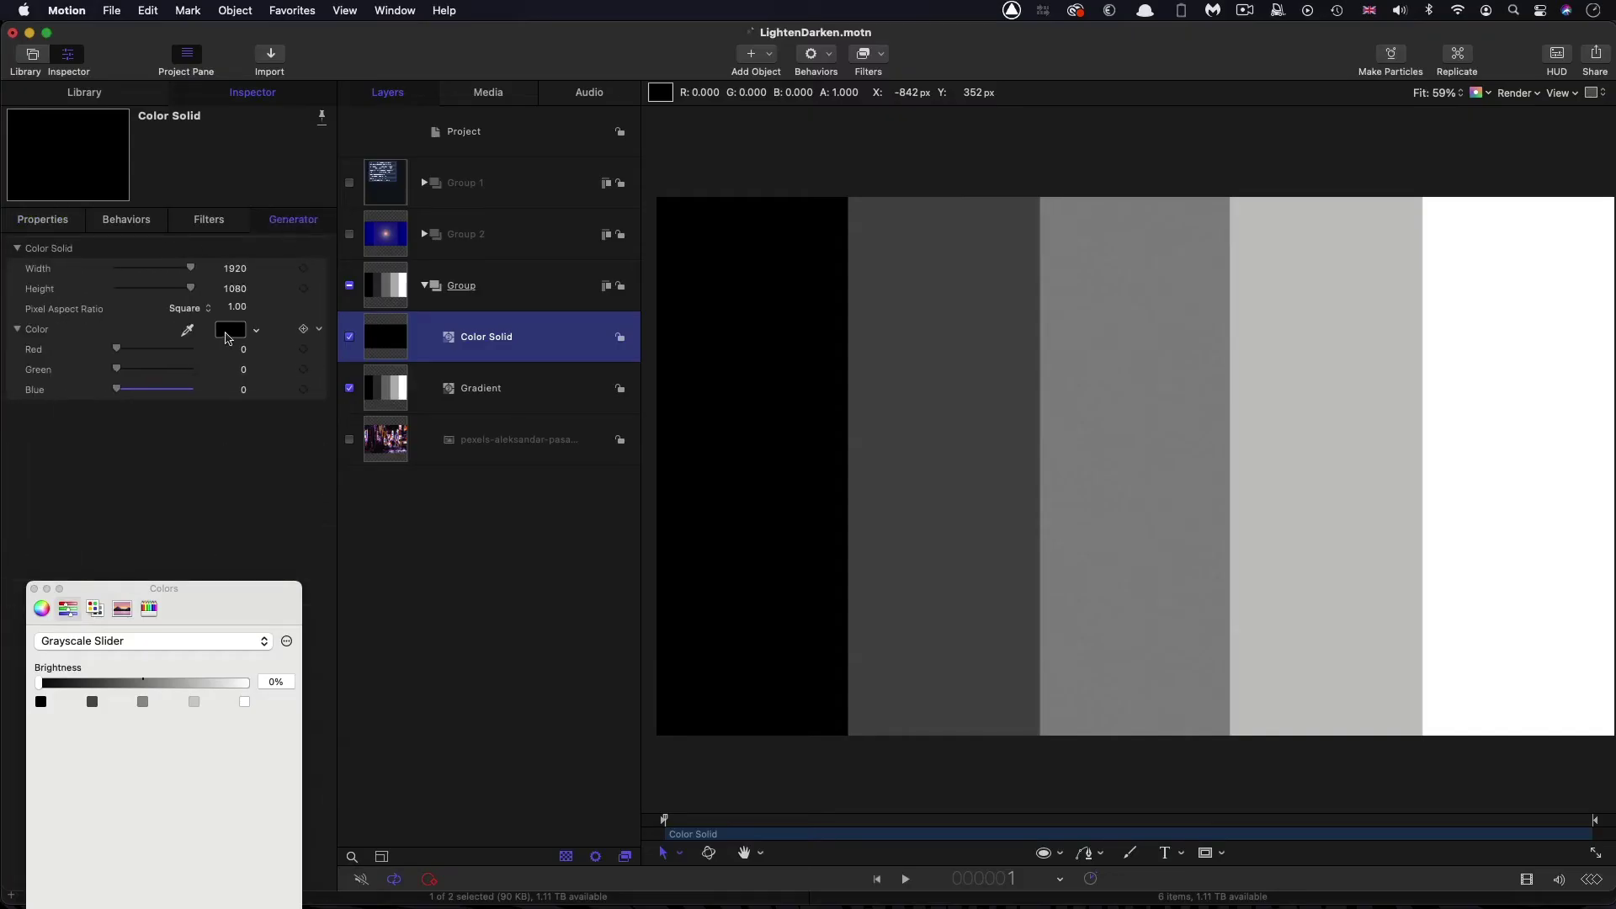
pyautogui.click(235, 332)
pyautogui.click(93, 703)
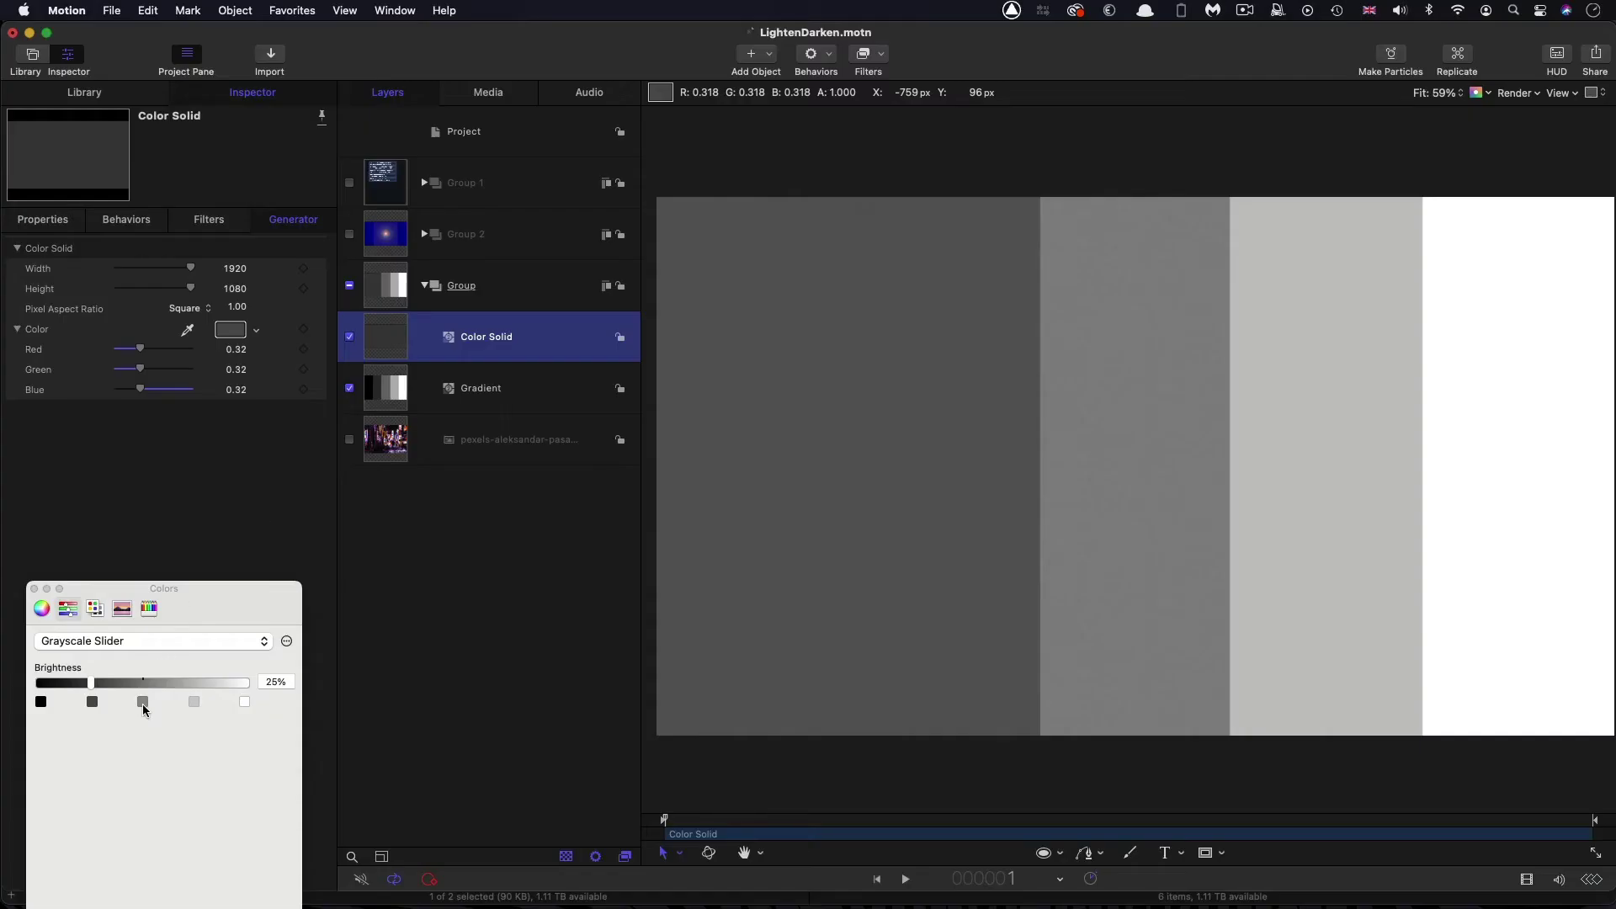
pyautogui.click(144, 704)
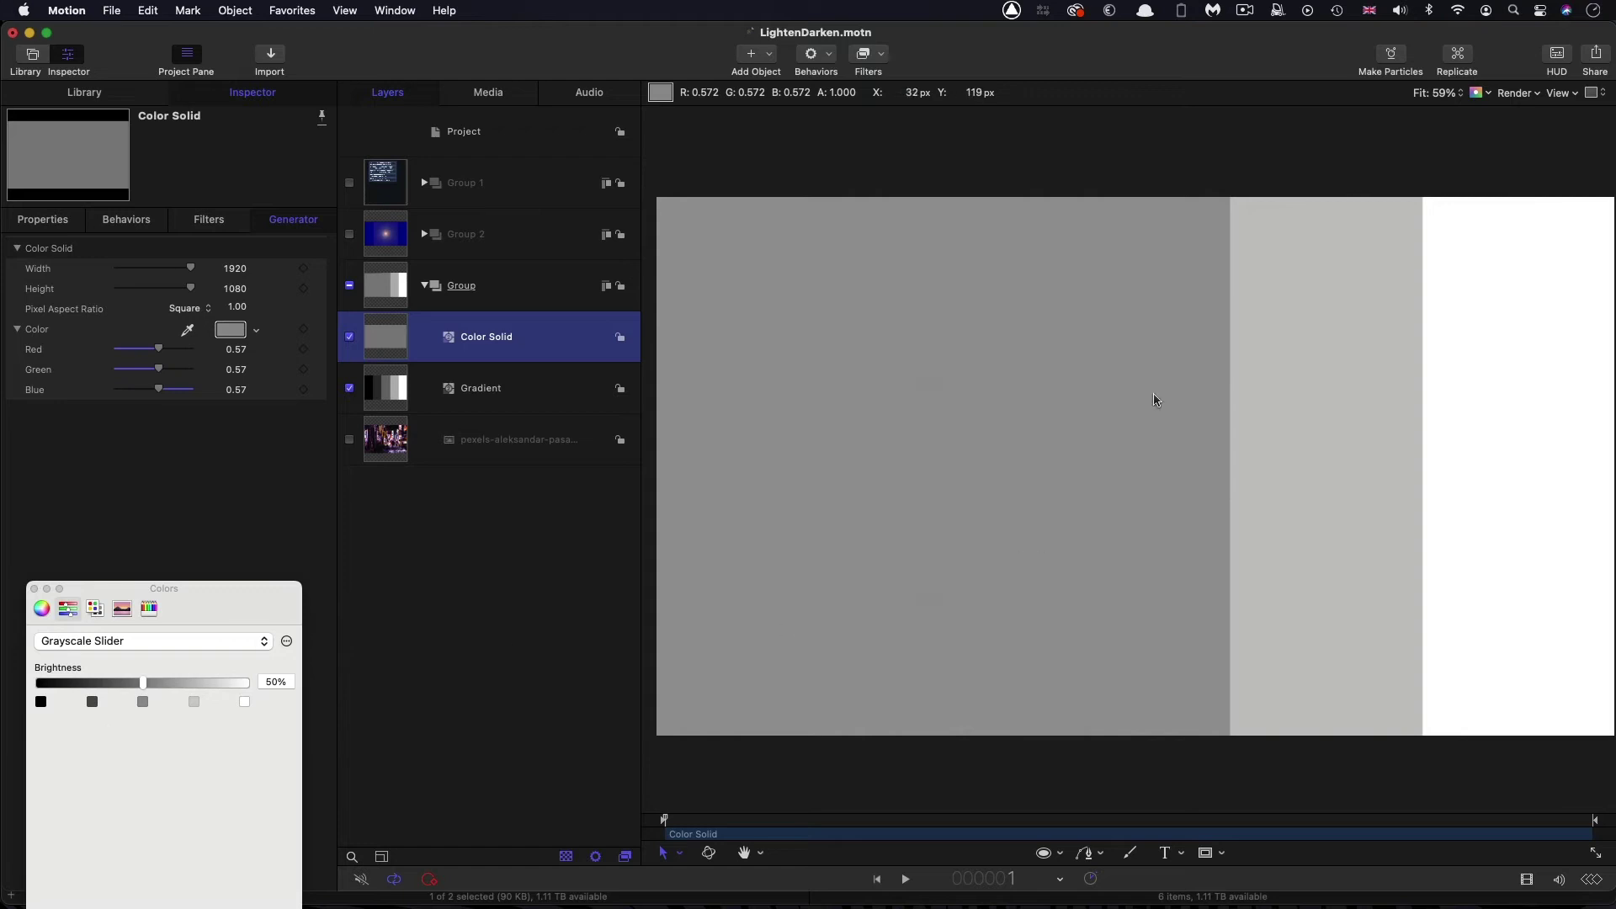
pyautogui.click(193, 702)
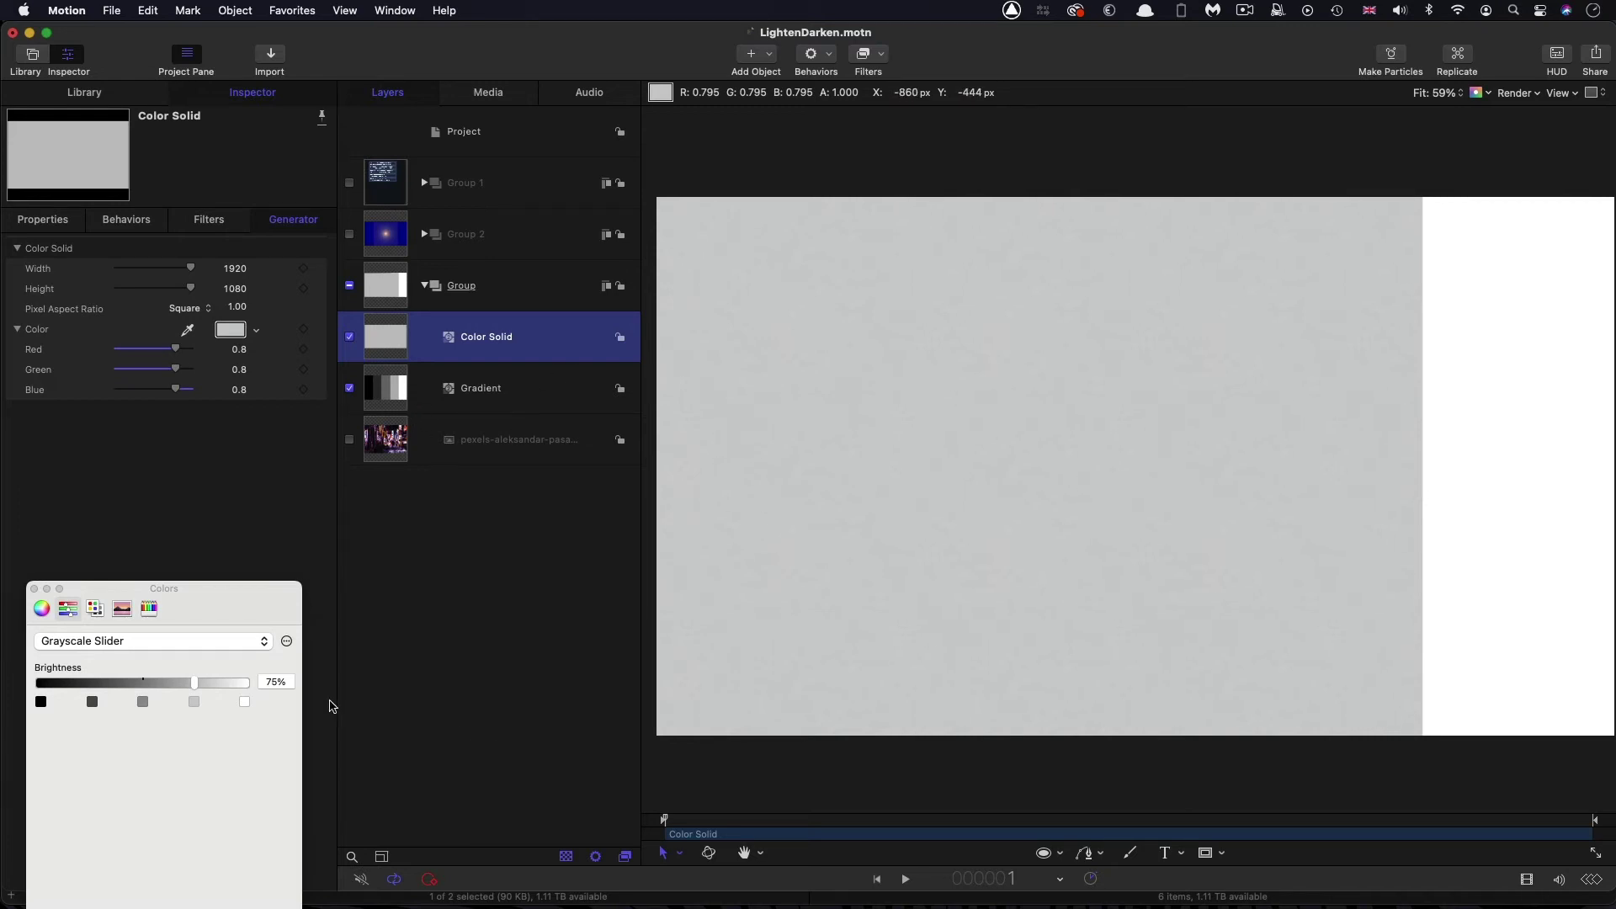
pyautogui.click(244, 703)
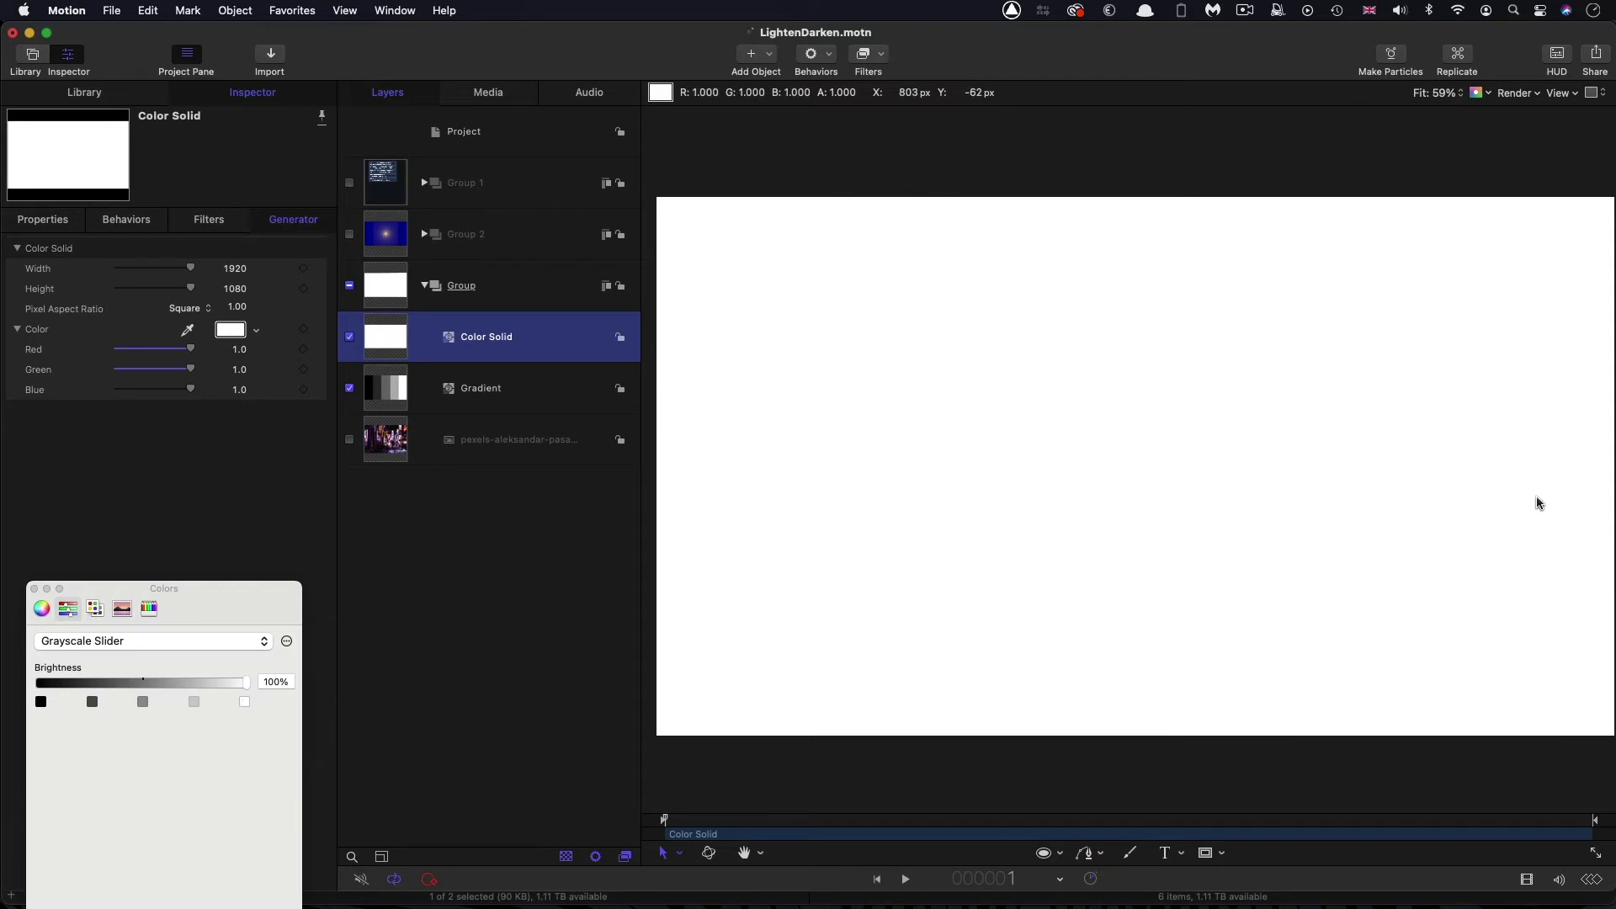
pyautogui.click(40, 704)
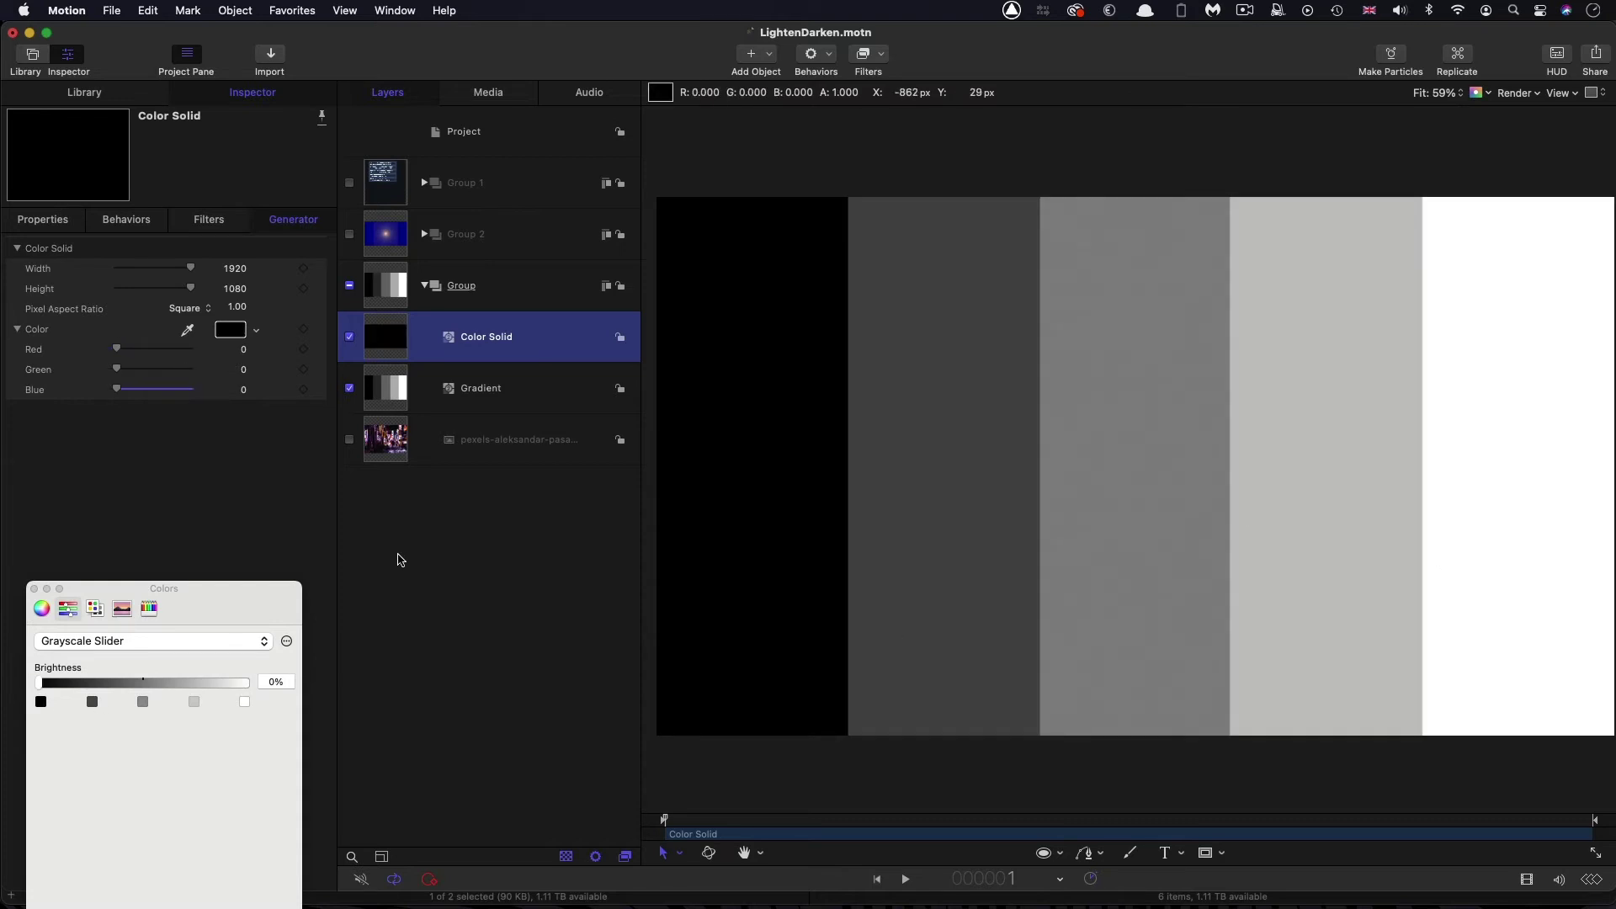
# Set Color Solid's blend mode to Darken and gradually raise its grayscale brightness to 100%.
pyautogui.click(47, 222)
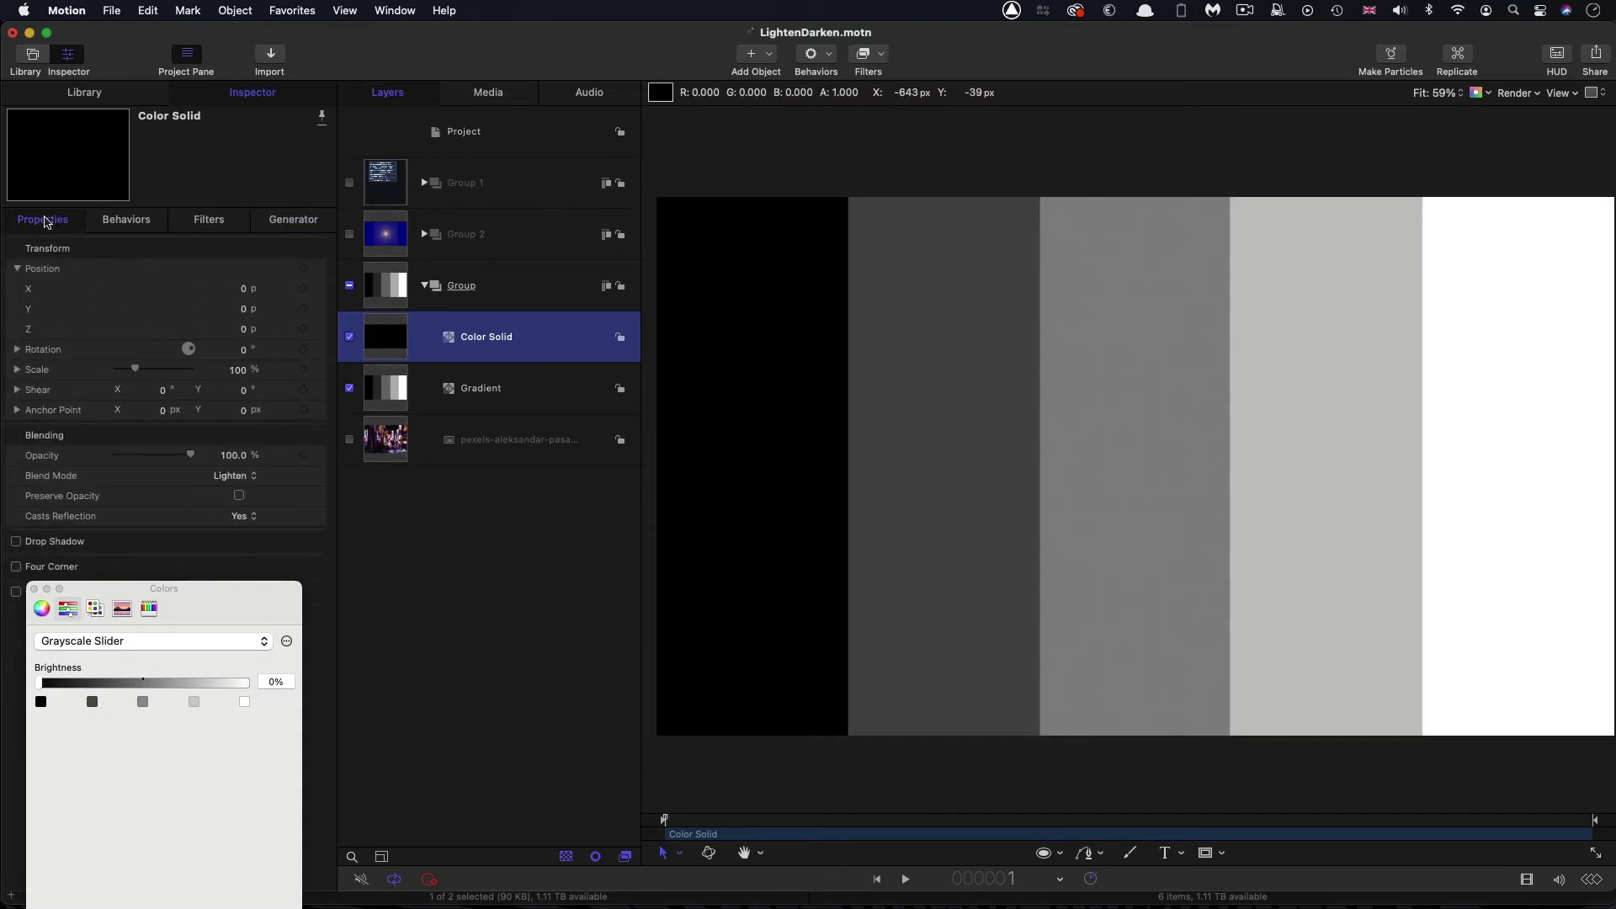
pyautogui.click(229, 480)
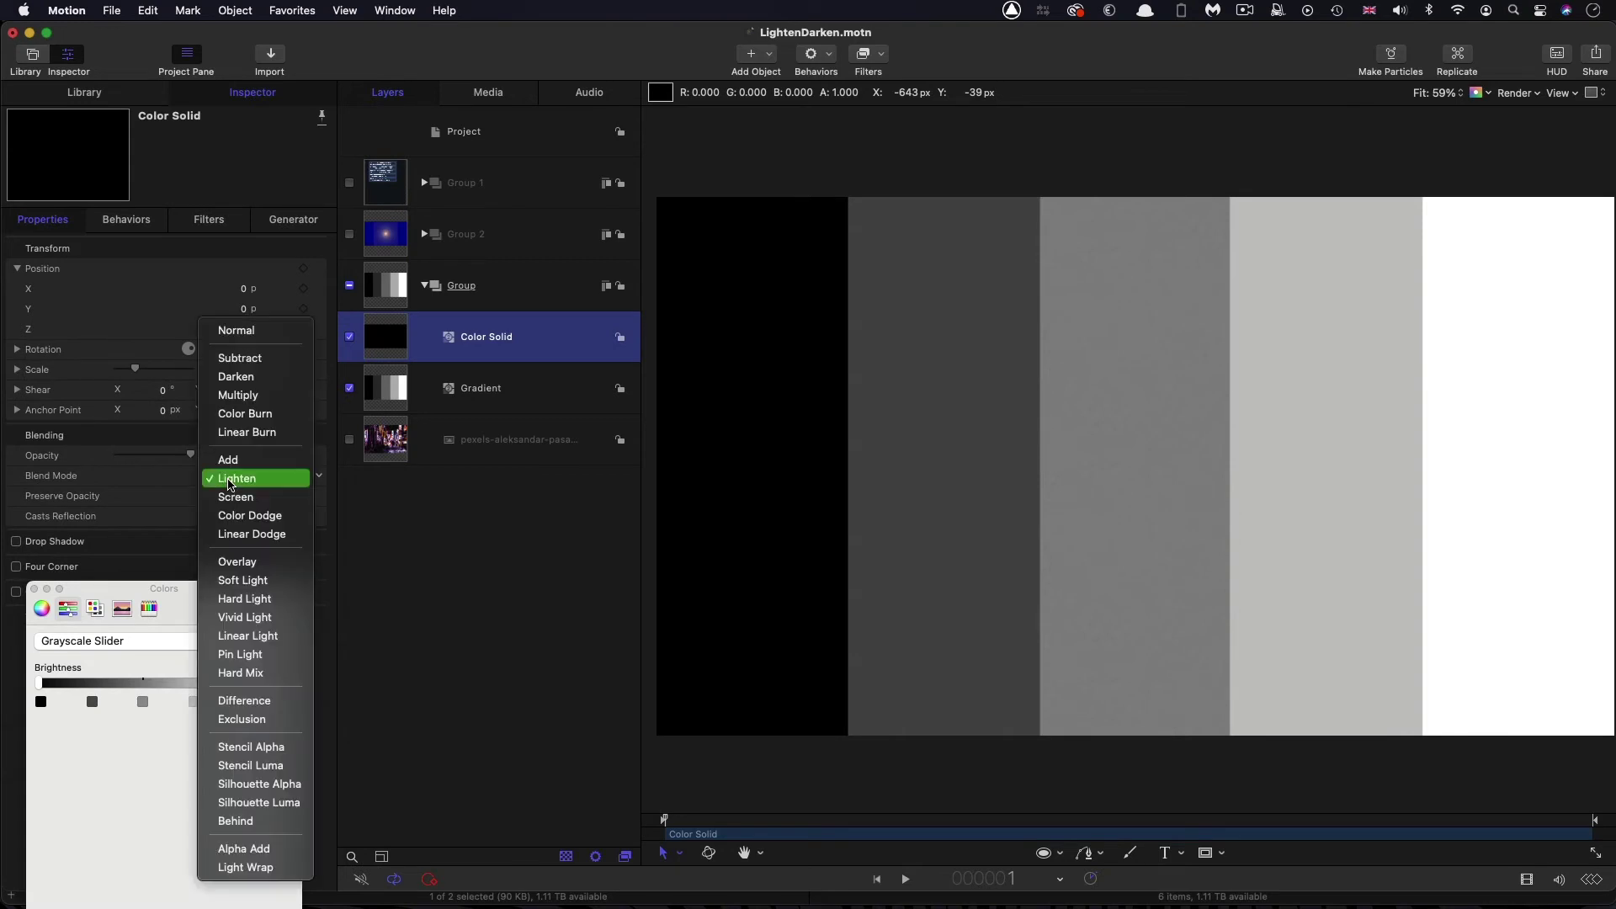
pyautogui.click(250, 382)
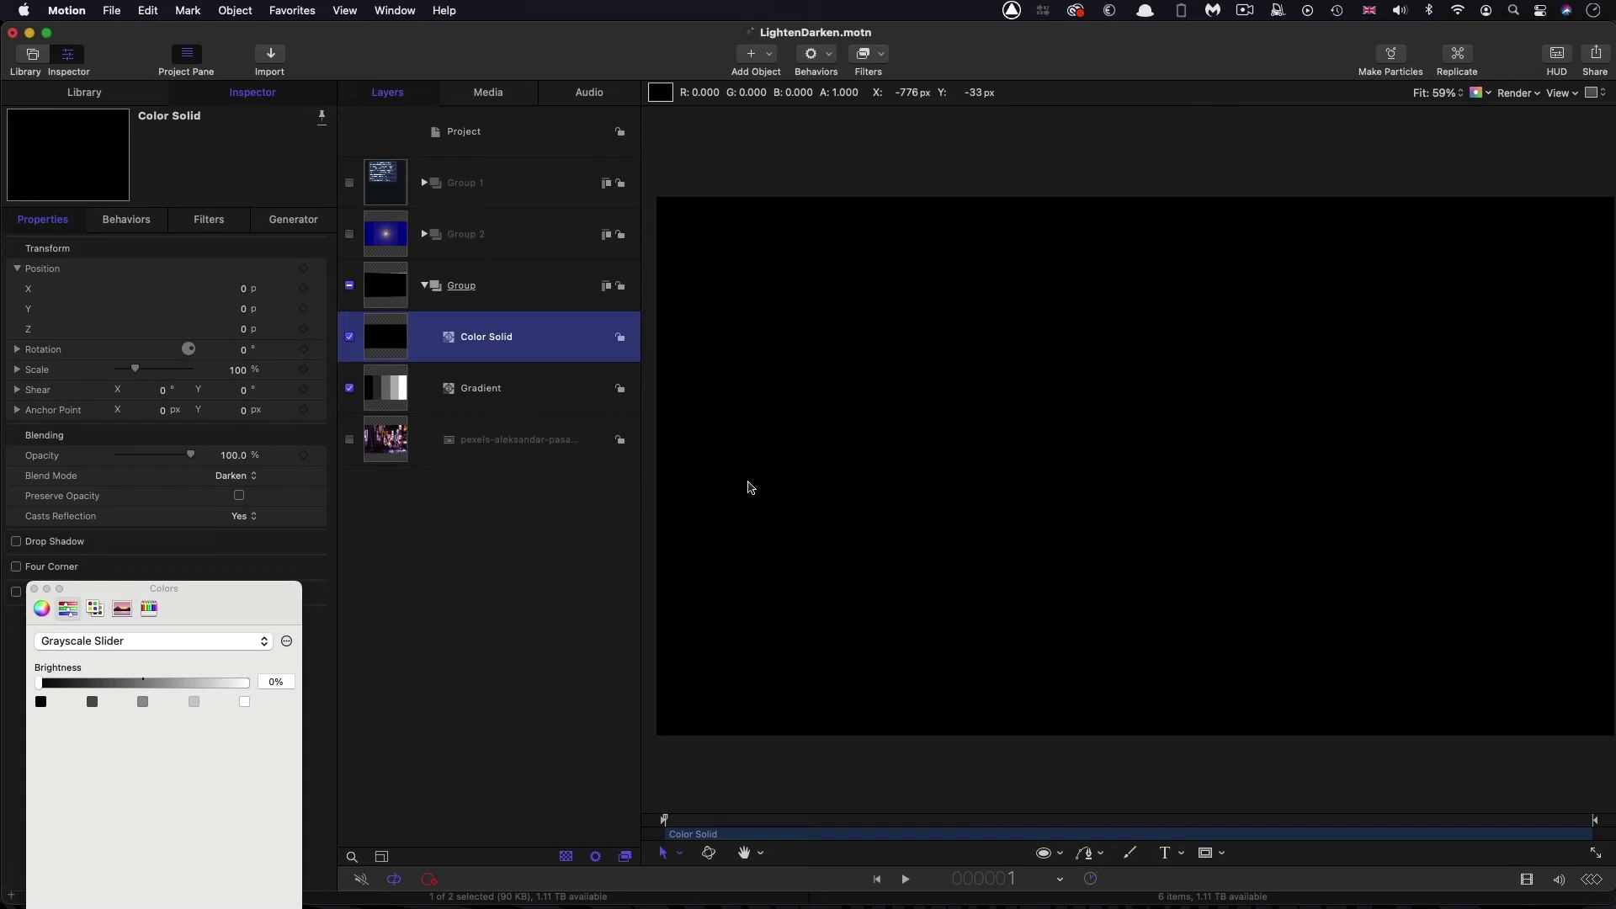
pyautogui.moveTo(39, 683); pyautogui.dragTo(48, 686)
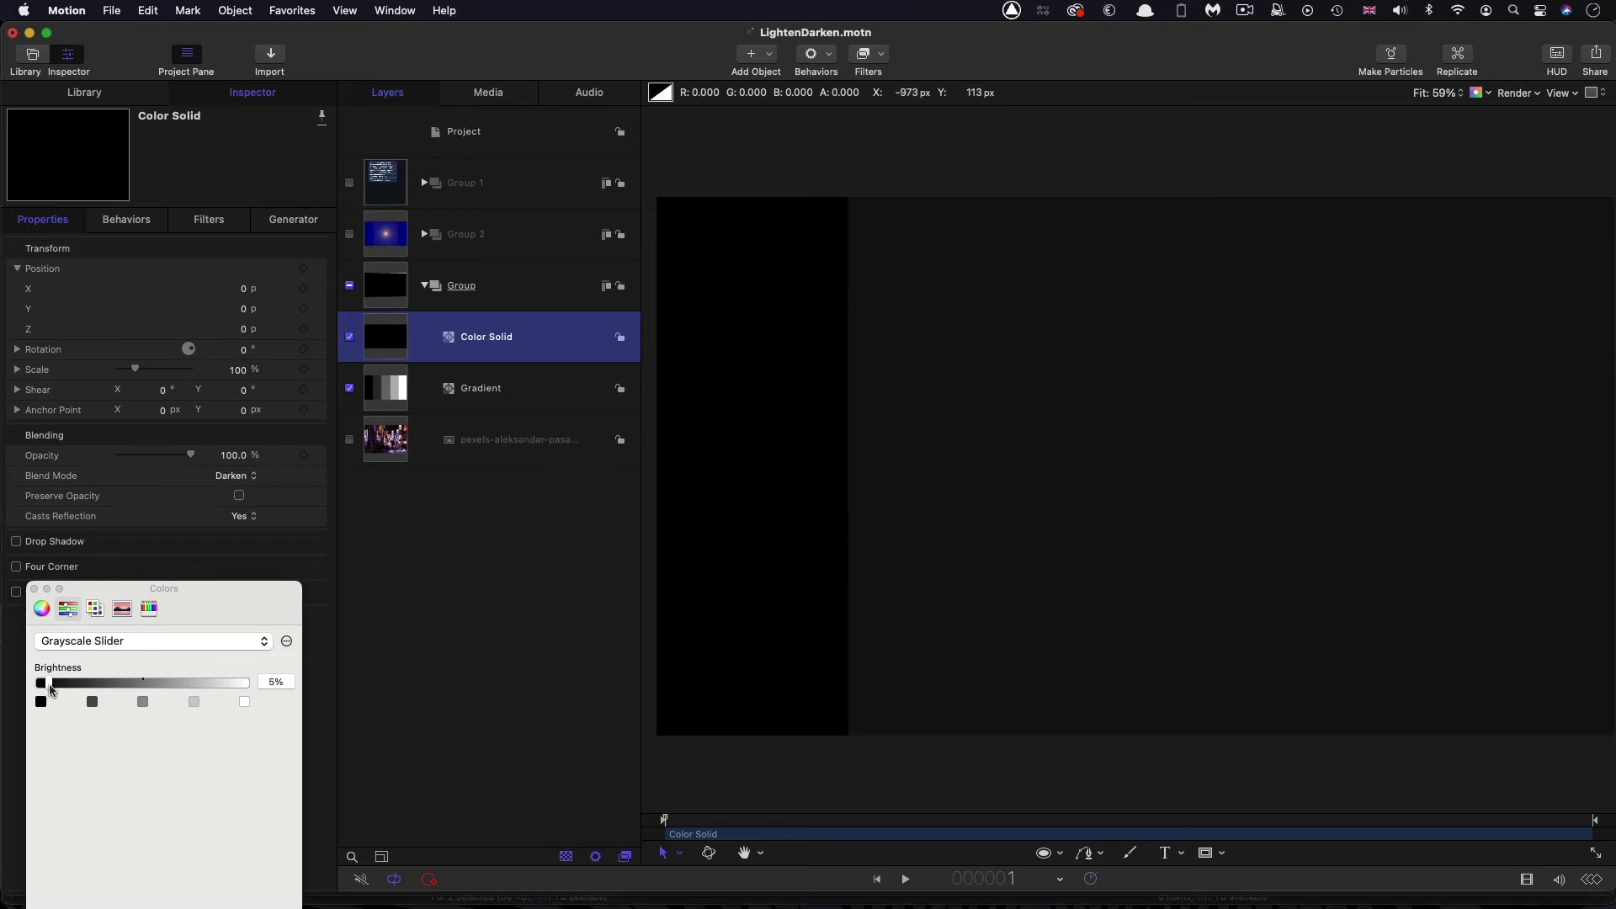
pyautogui.moveTo(52, 689); pyautogui.dragTo(247, 698)
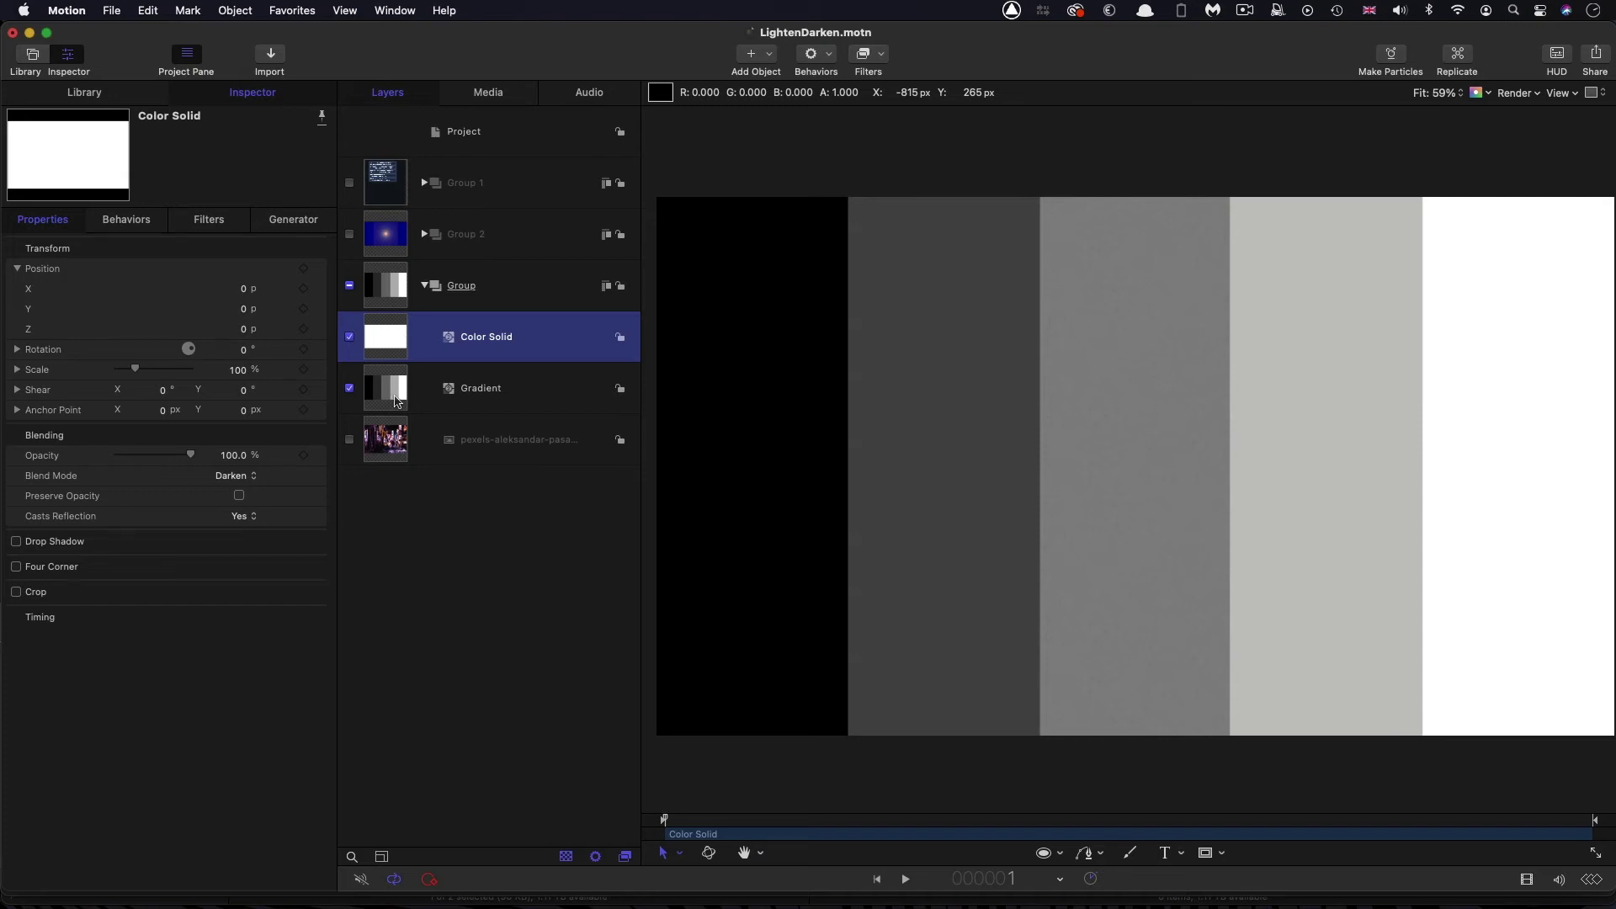
# Show the notes in Group 1 to review the layer order rule, and hide them again.
pyautogui.click(350, 183)
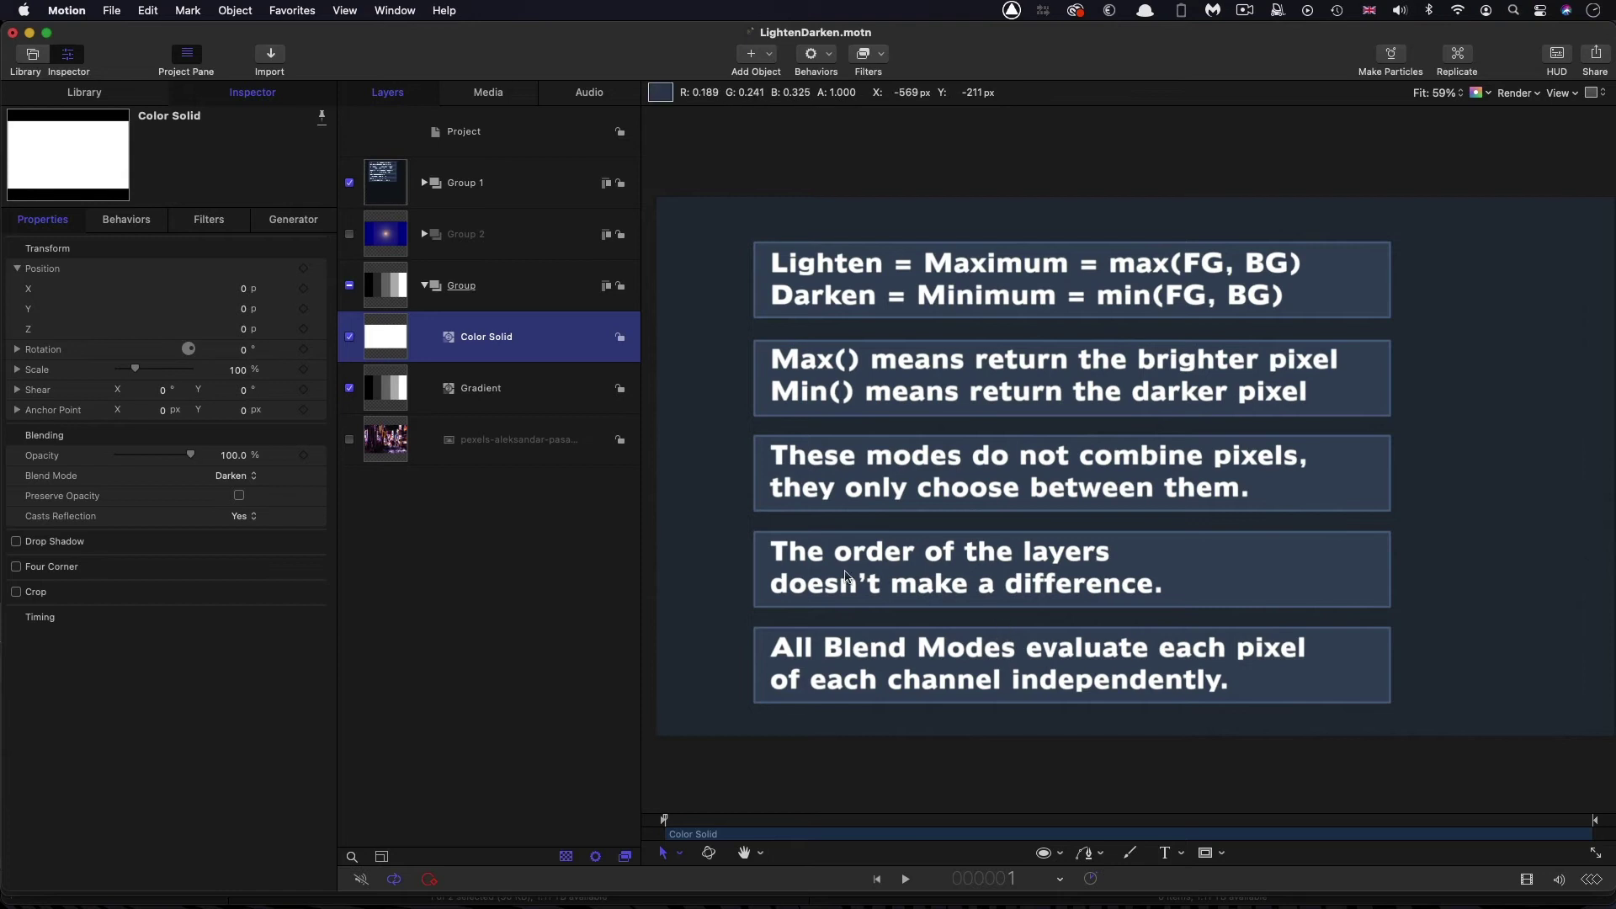
pyautogui.click(349, 183)
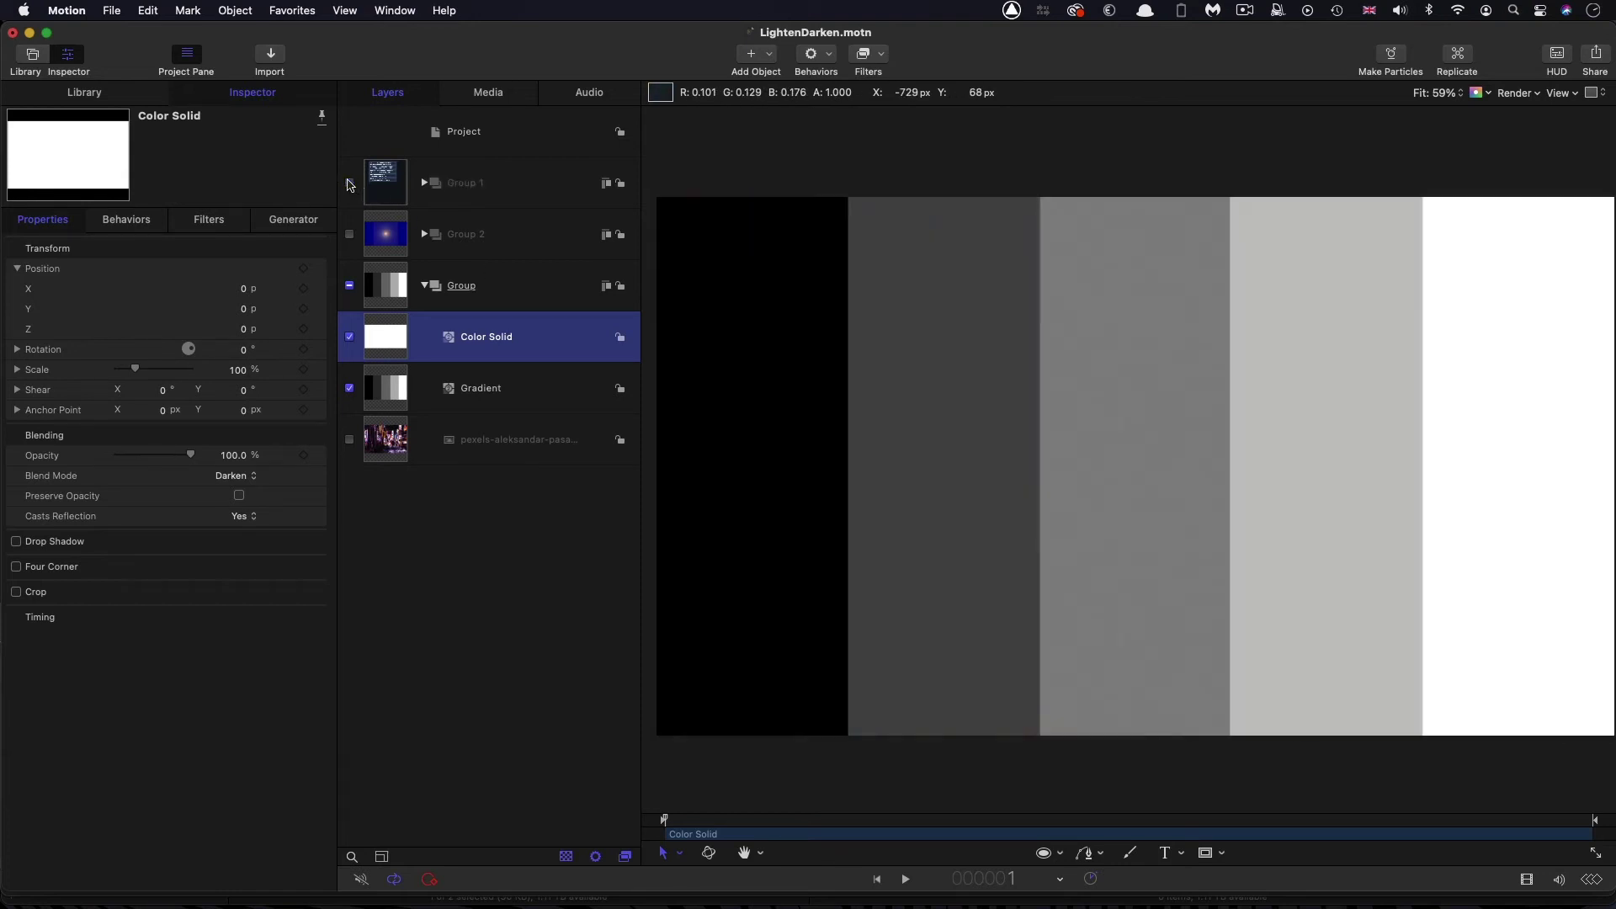
# Reset Color Solid's blend mode to Normal and move the Gradient layer above it.
pyautogui.click(238, 477)
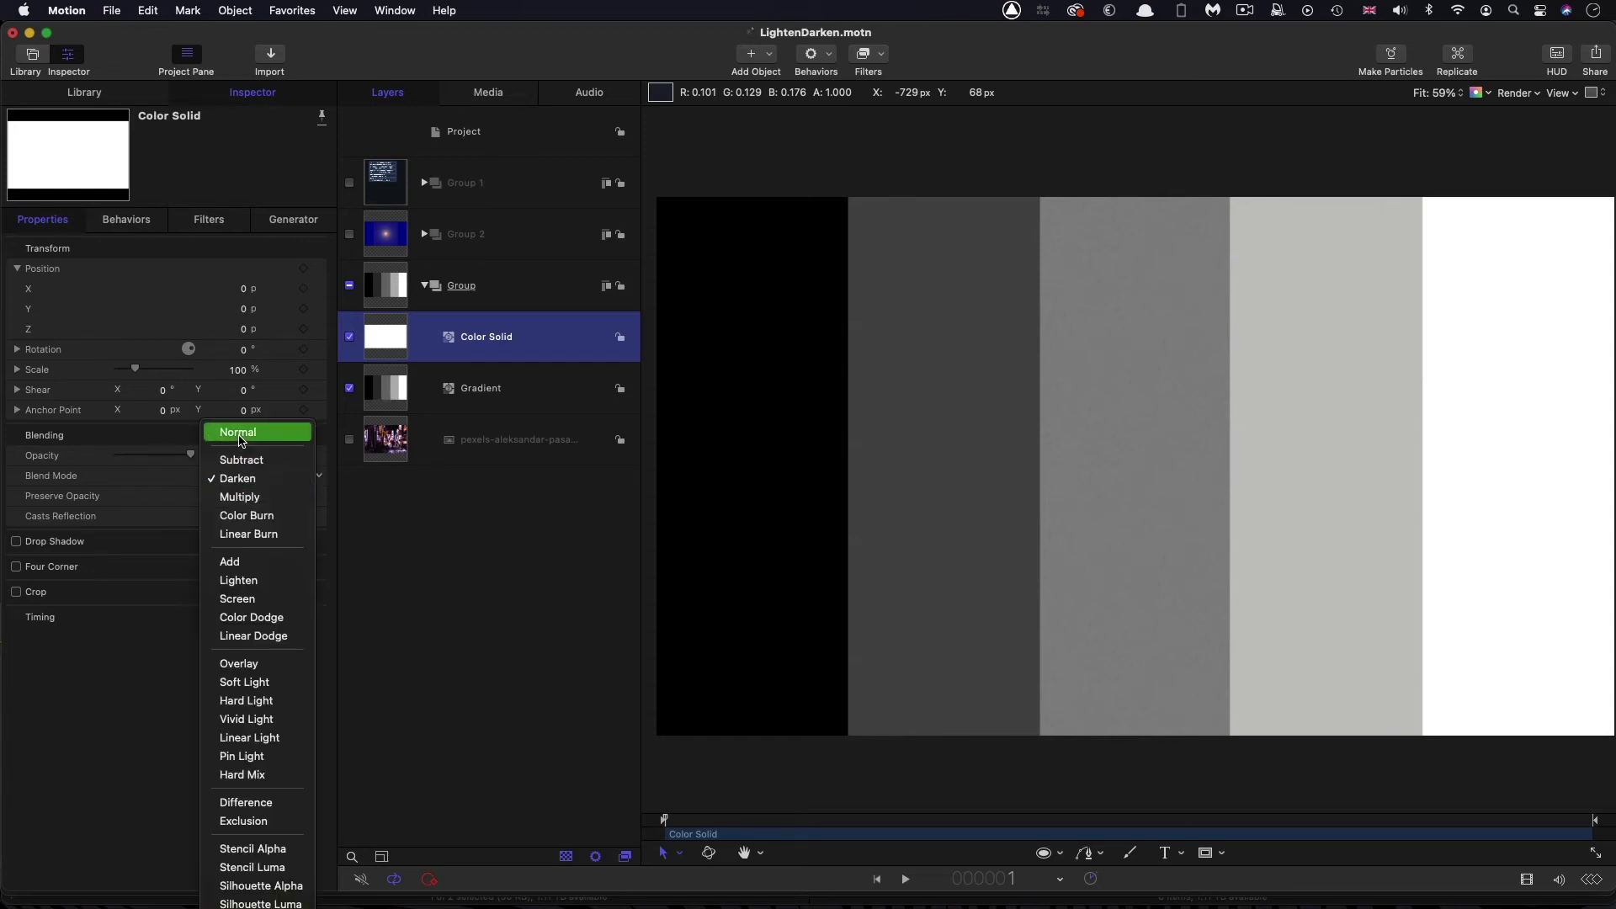
pyautogui.click(241, 440)
pyautogui.click(383, 393)
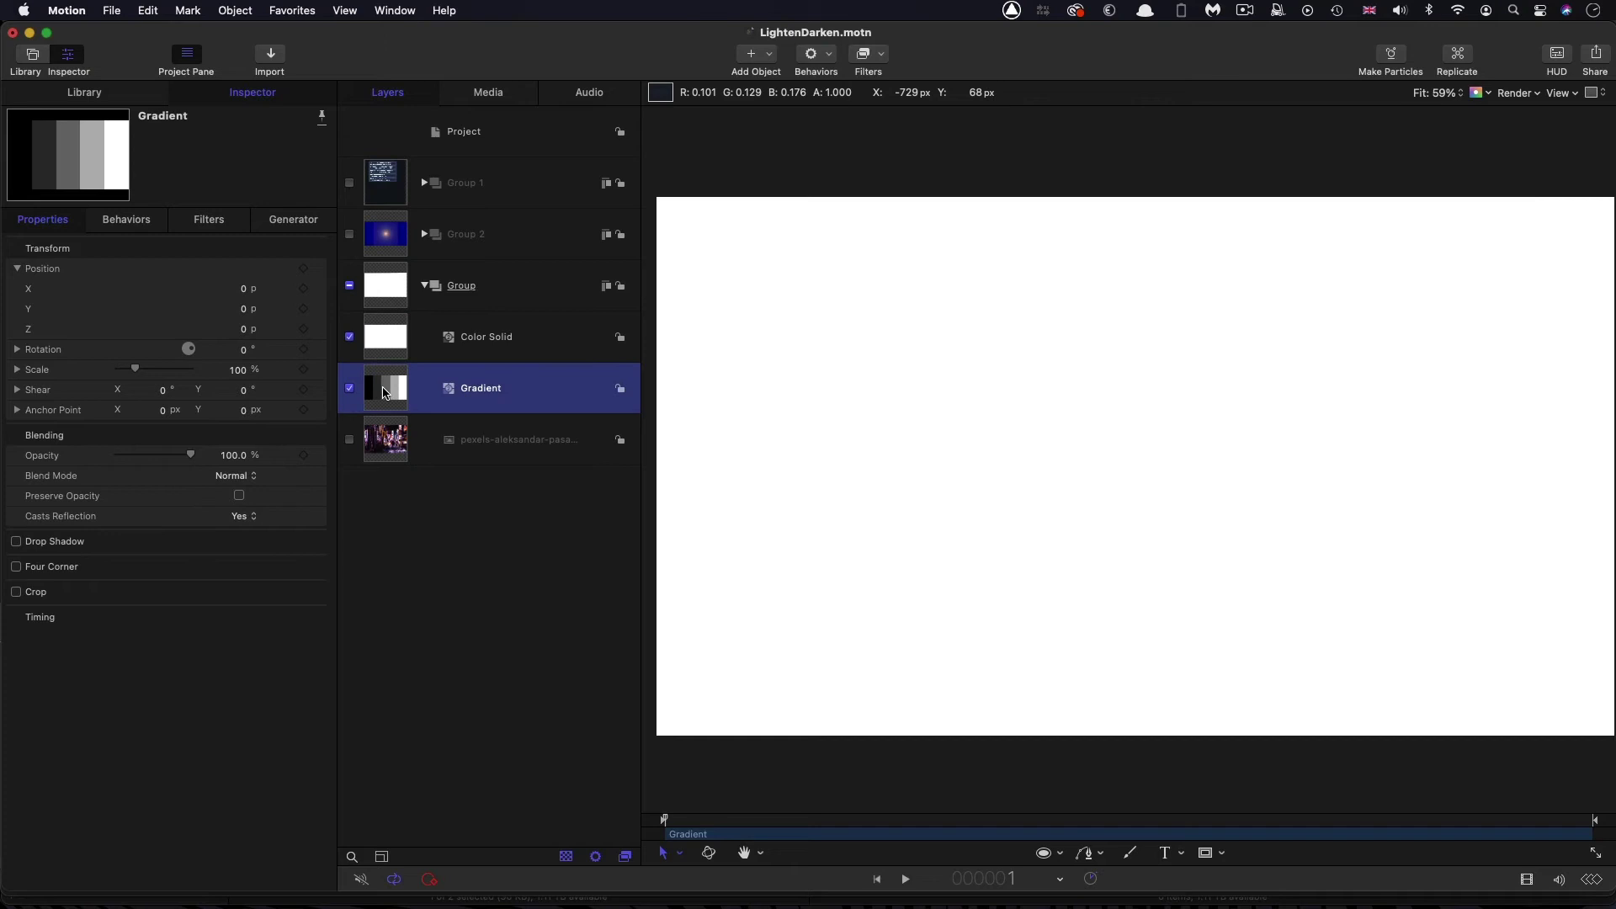
pyautogui.press('super+bracketright')
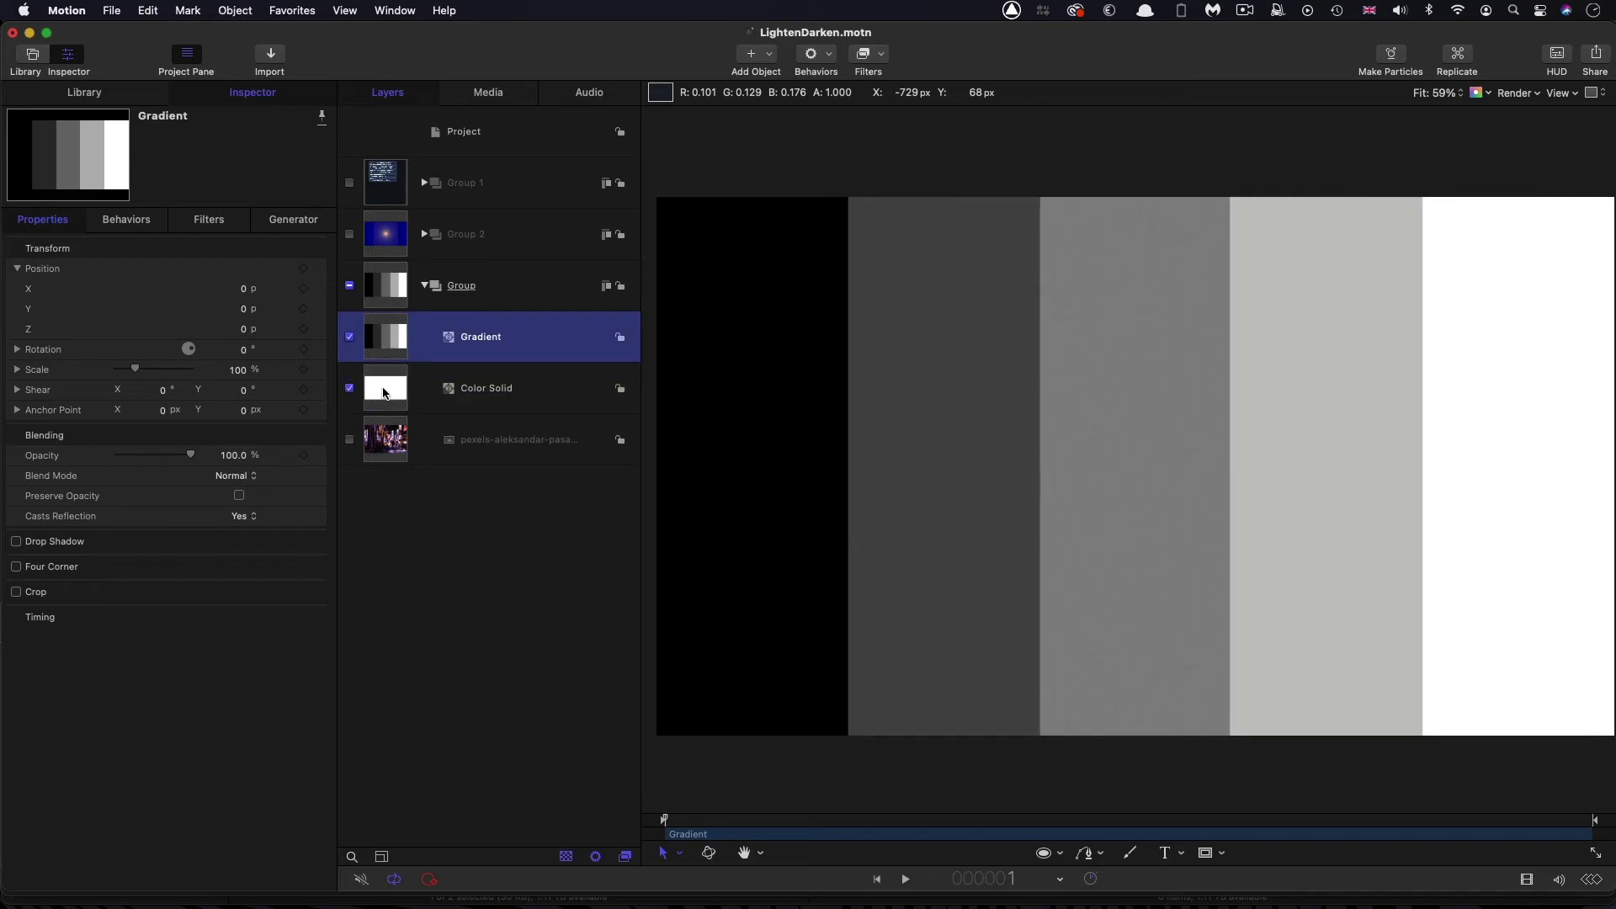
# Set the Gradient layer's blend mode to Lighten and gradually lower the brightness of the Color Solid beneath it to 0%.
pyautogui.click(237, 476)
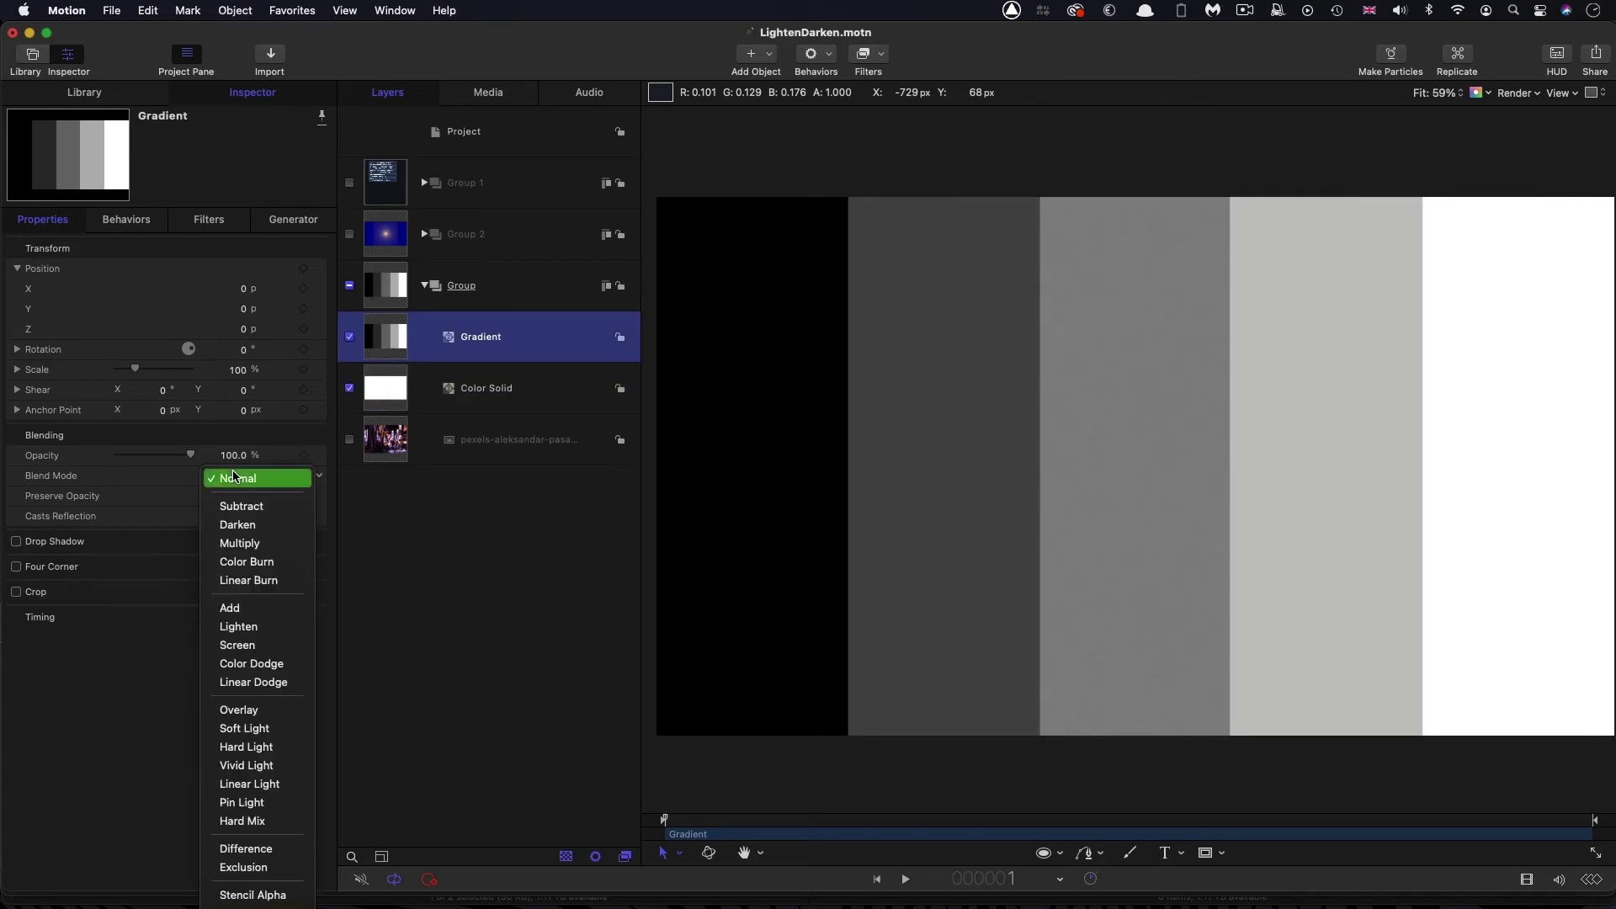
pyautogui.click(230, 633)
pyautogui.click(388, 390)
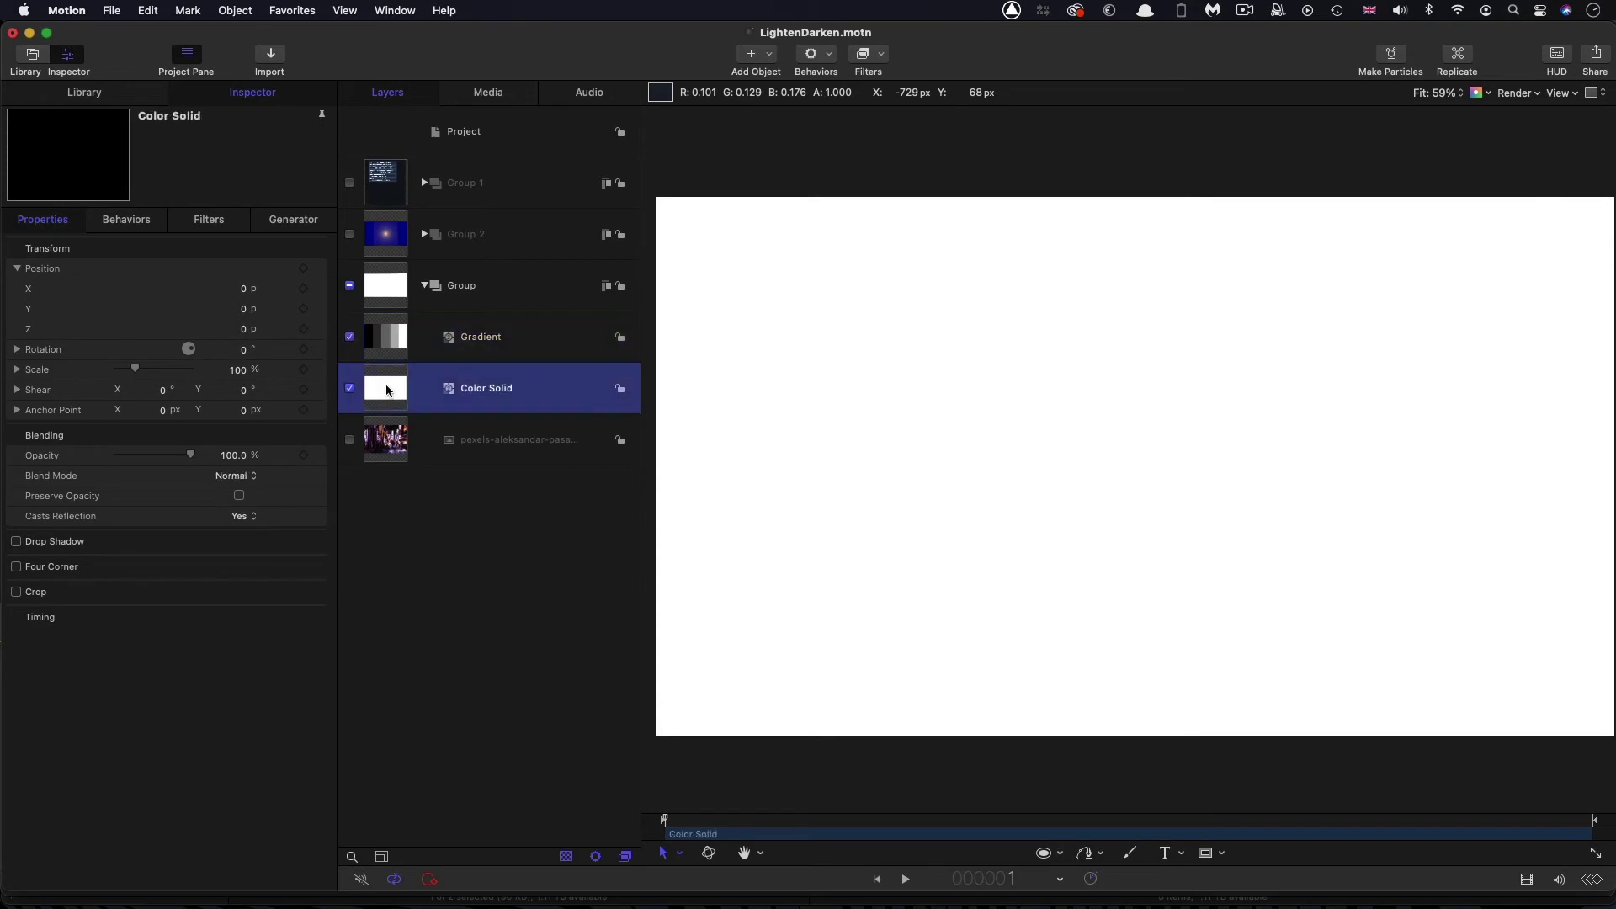
pyautogui.click(305, 218)
pyautogui.click(231, 330)
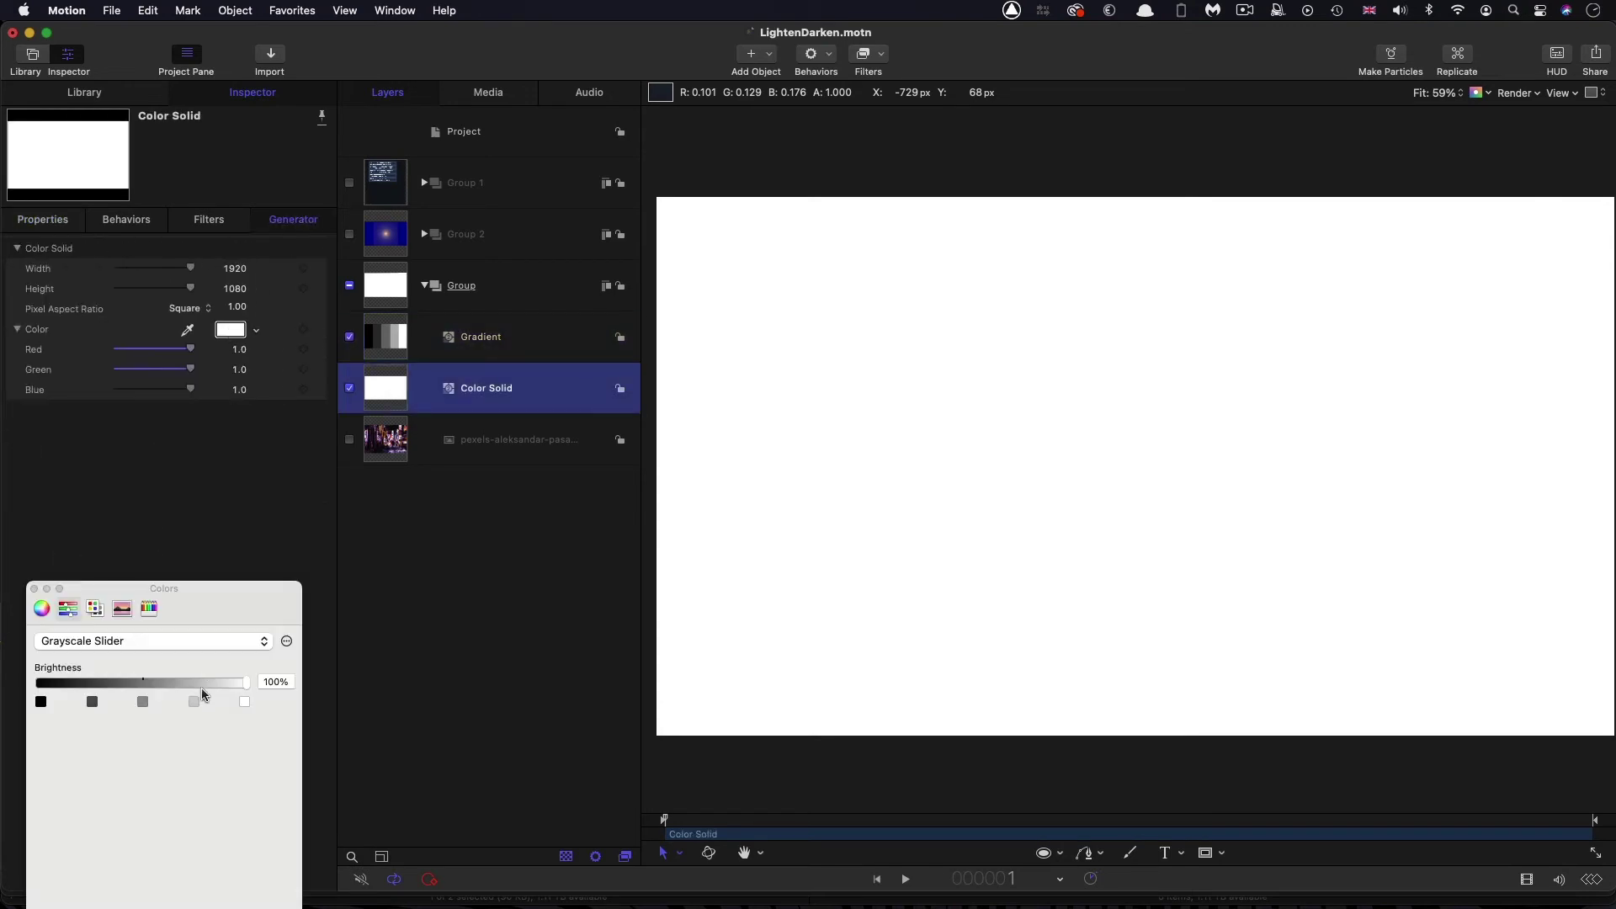
pyautogui.moveTo(247, 690); pyautogui.dragTo(36, 686)
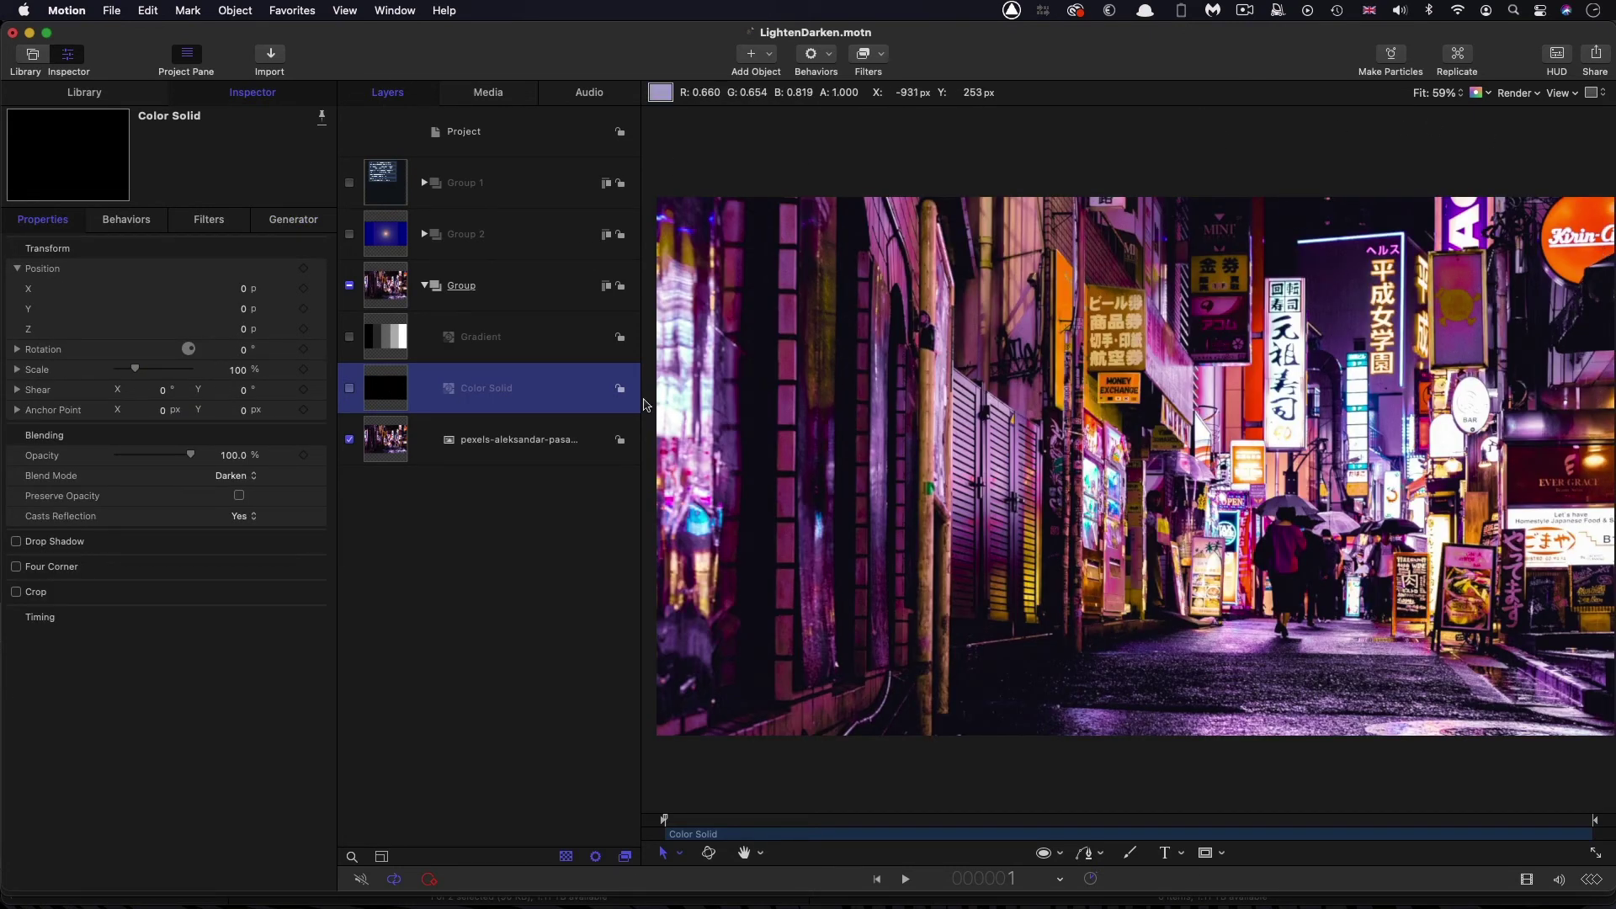
# Enable the Darken-blended Color Solid over the street photo and raise its green channel gradually to 1.0.
pyautogui.click(387, 440)
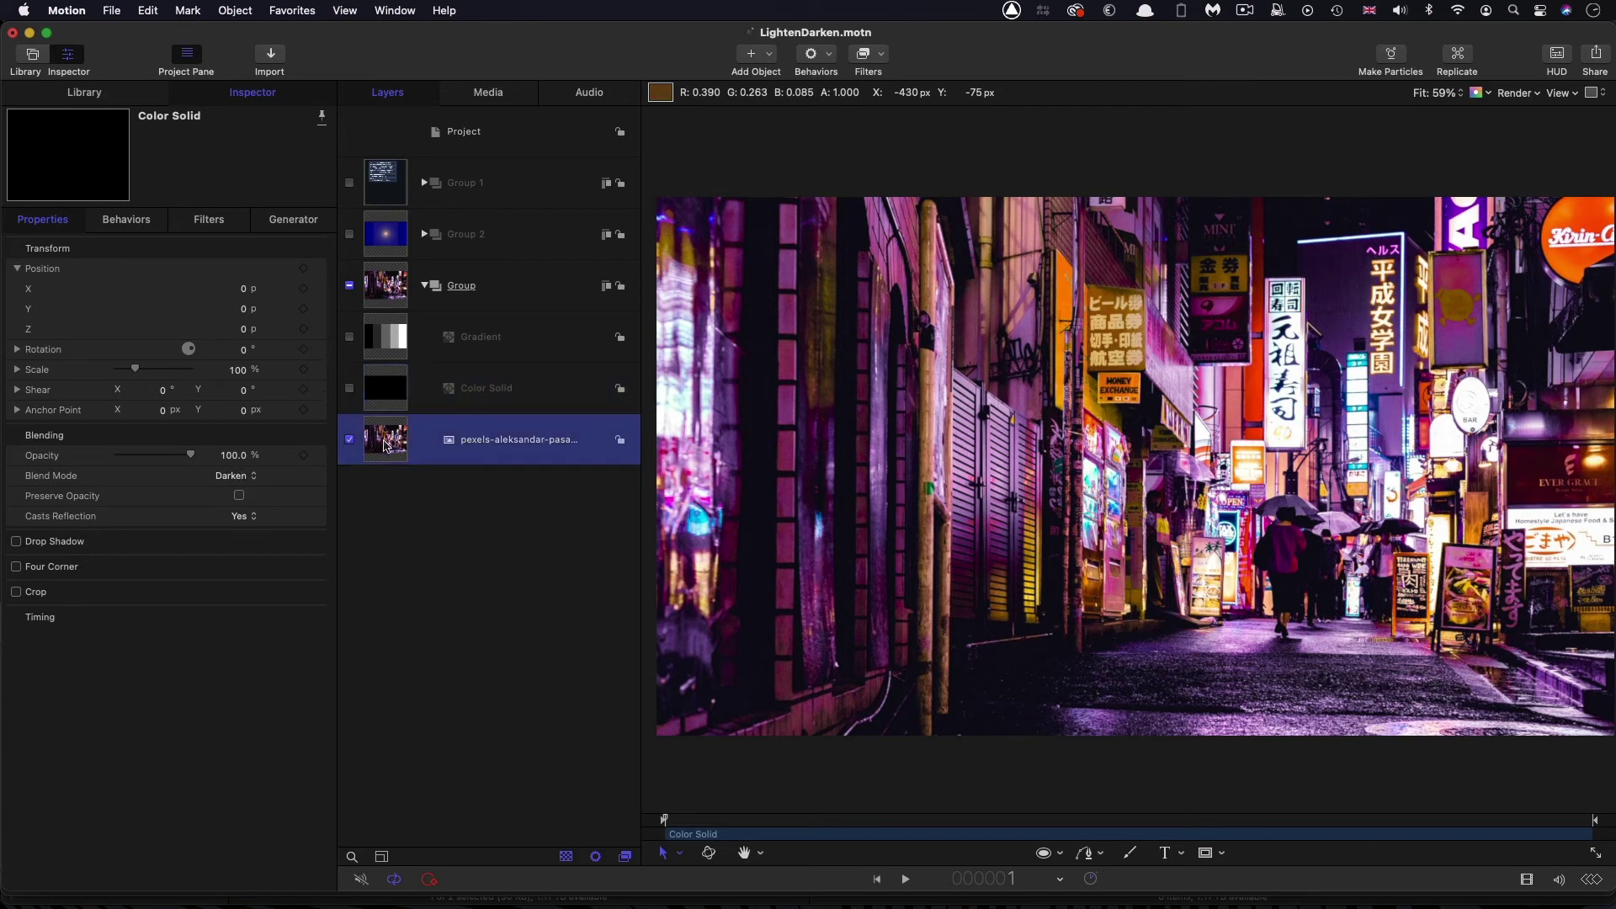
pyautogui.click(386, 381)
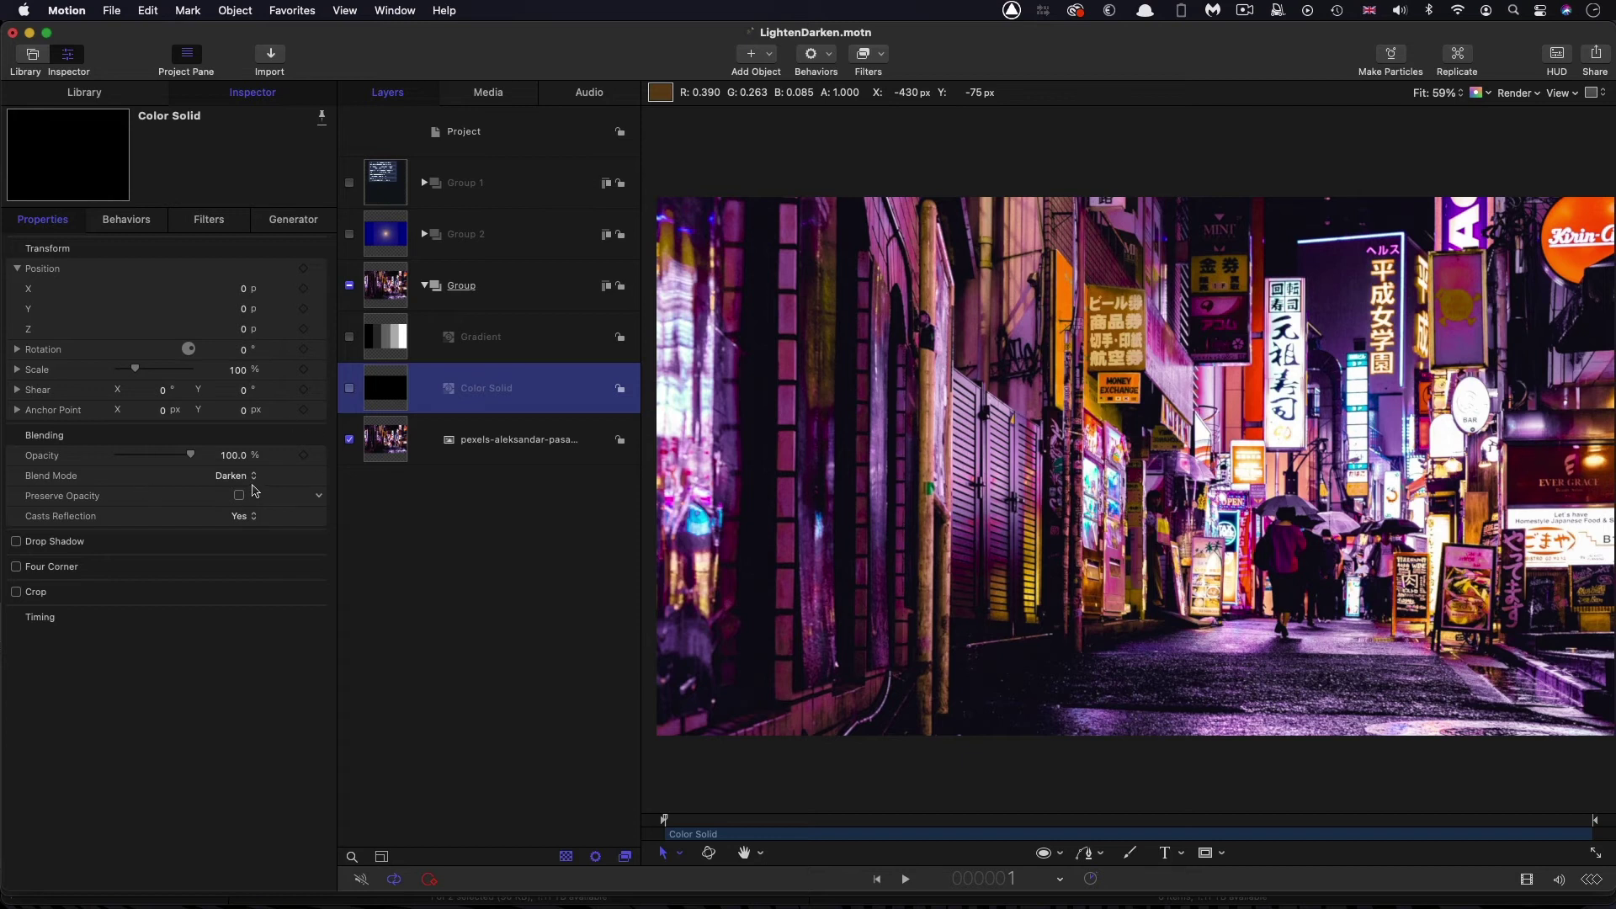
pyautogui.click(350, 391)
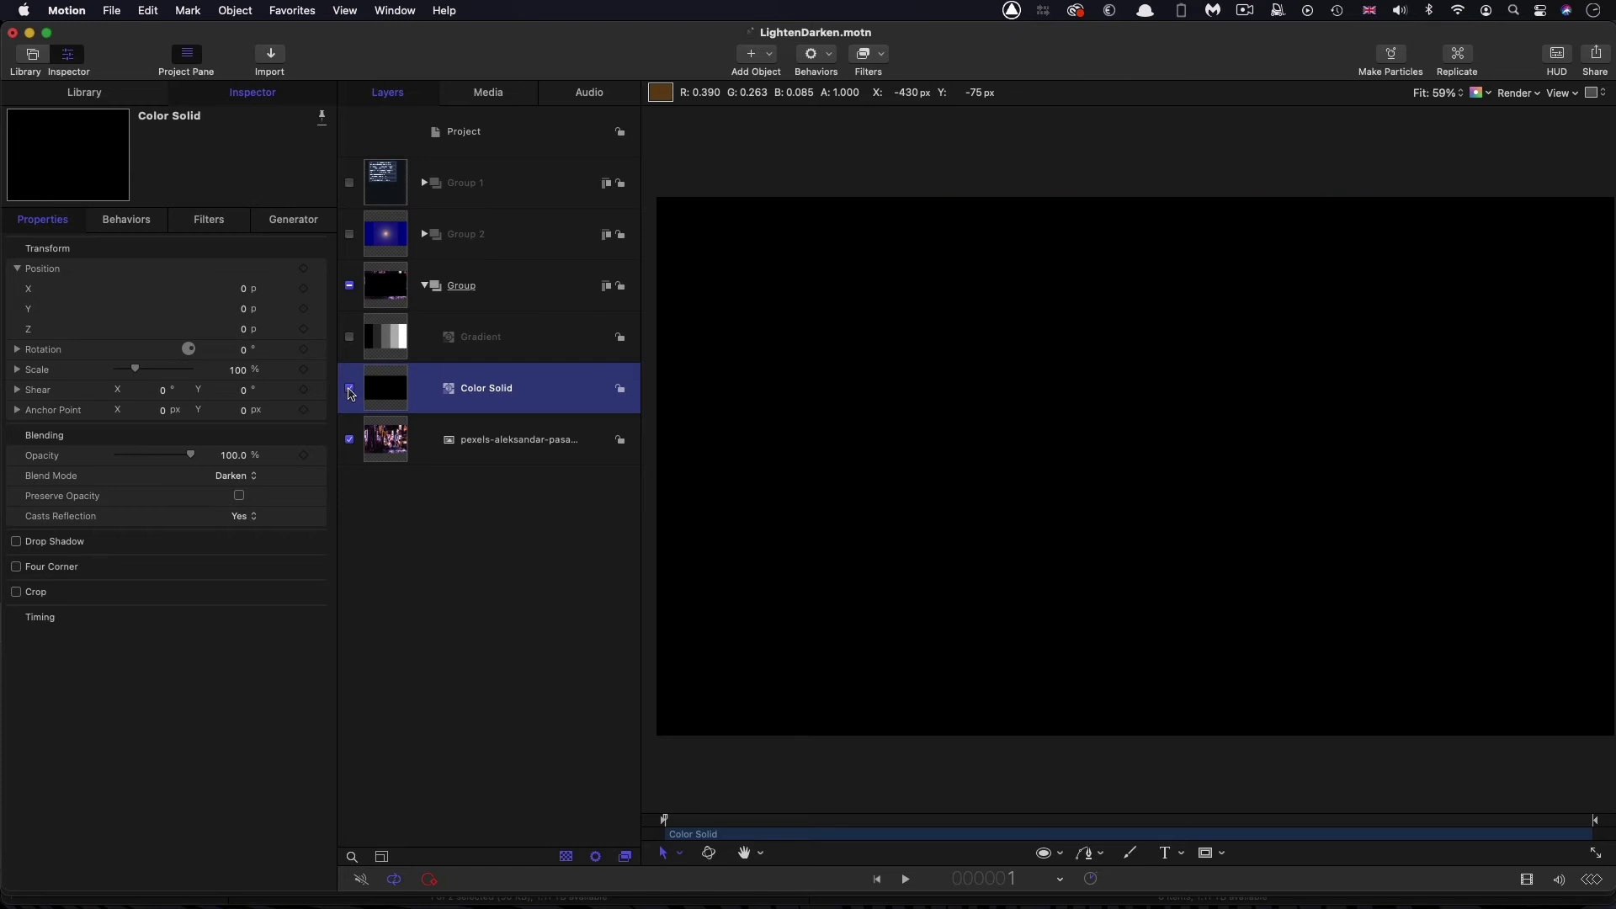
pyautogui.click(298, 220)
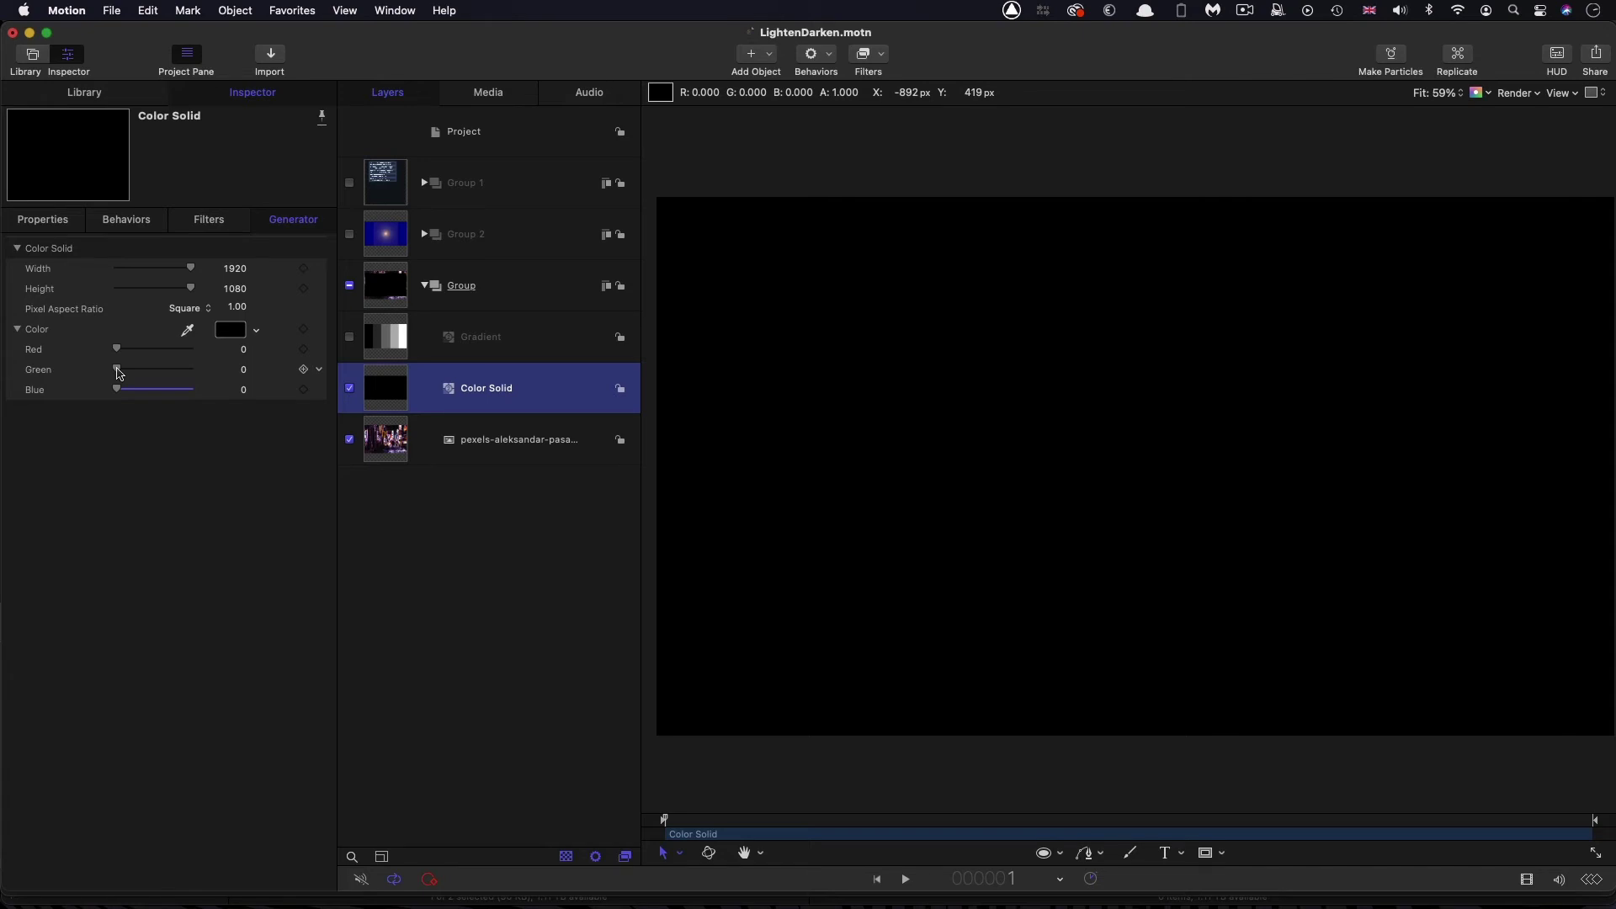
pyautogui.moveTo(118, 374); pyautogui.dragTo(126, 375)
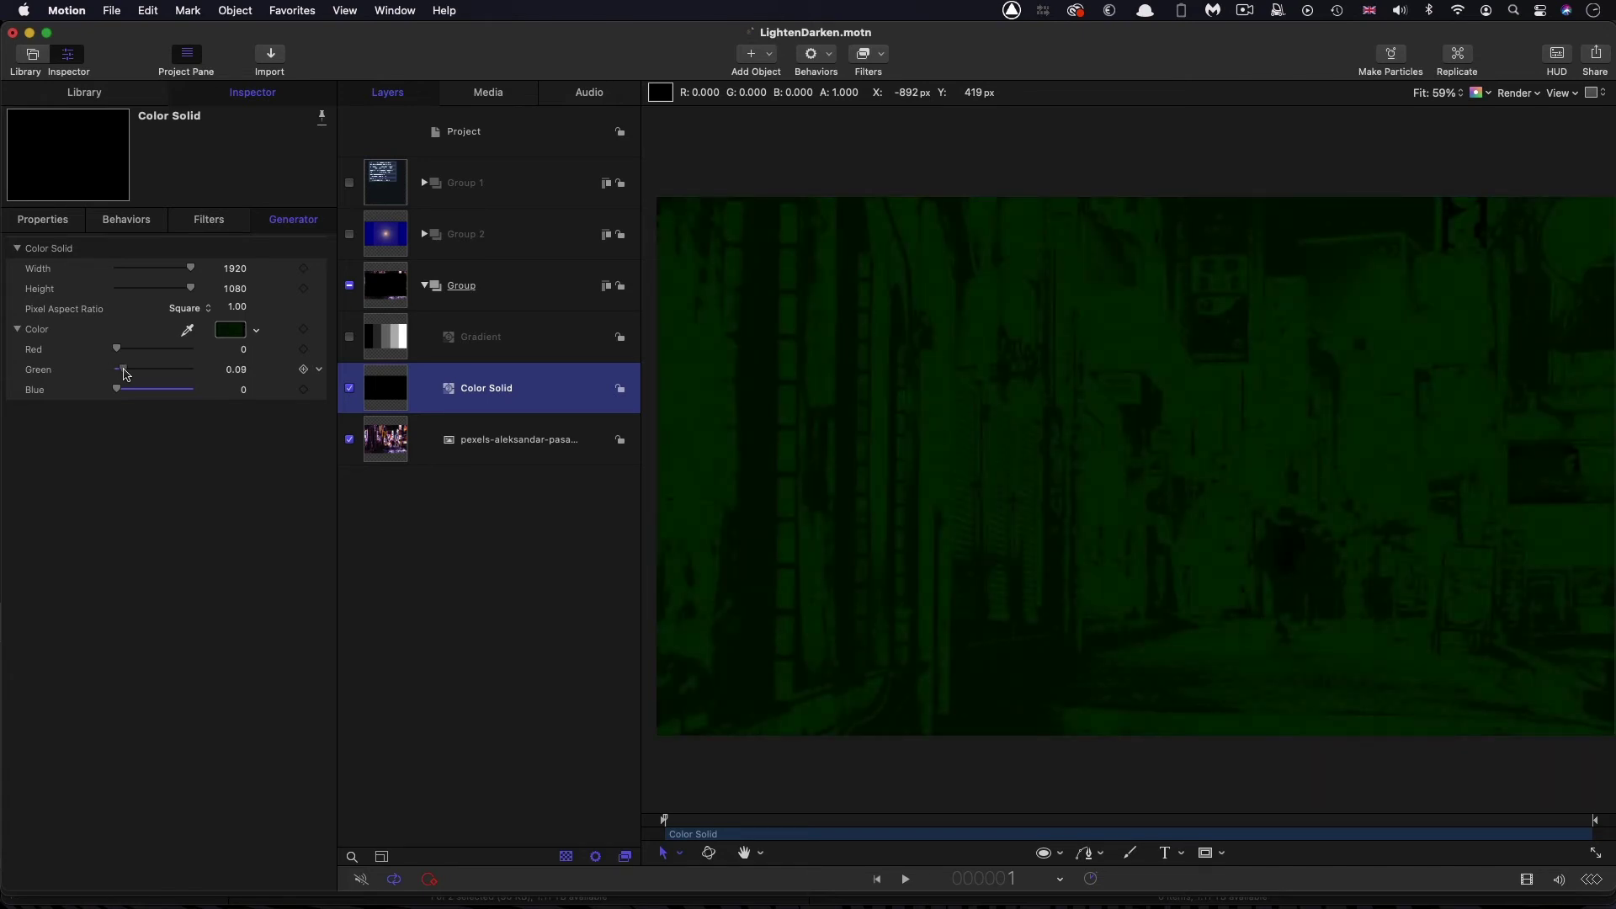
pyautogui.moveTo(126, 375); pyautogui.dragTo(192, 375)
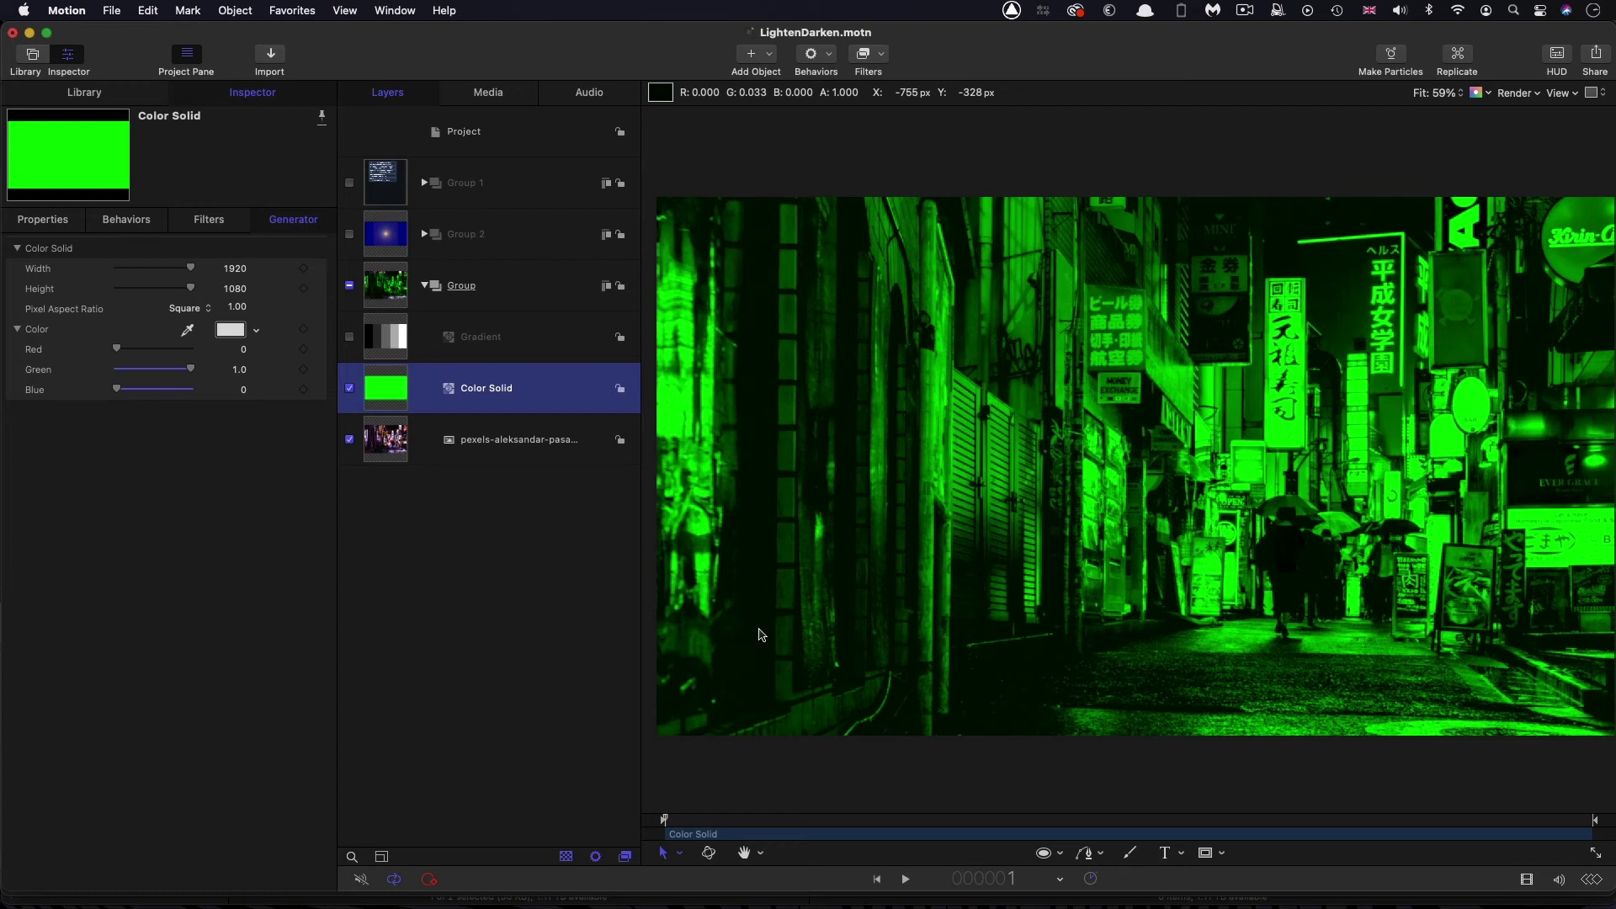
# Bring up the Group 1 notes to review how blend modes evaluate channels, and hide them again.
pyautogui.click(350, 182)
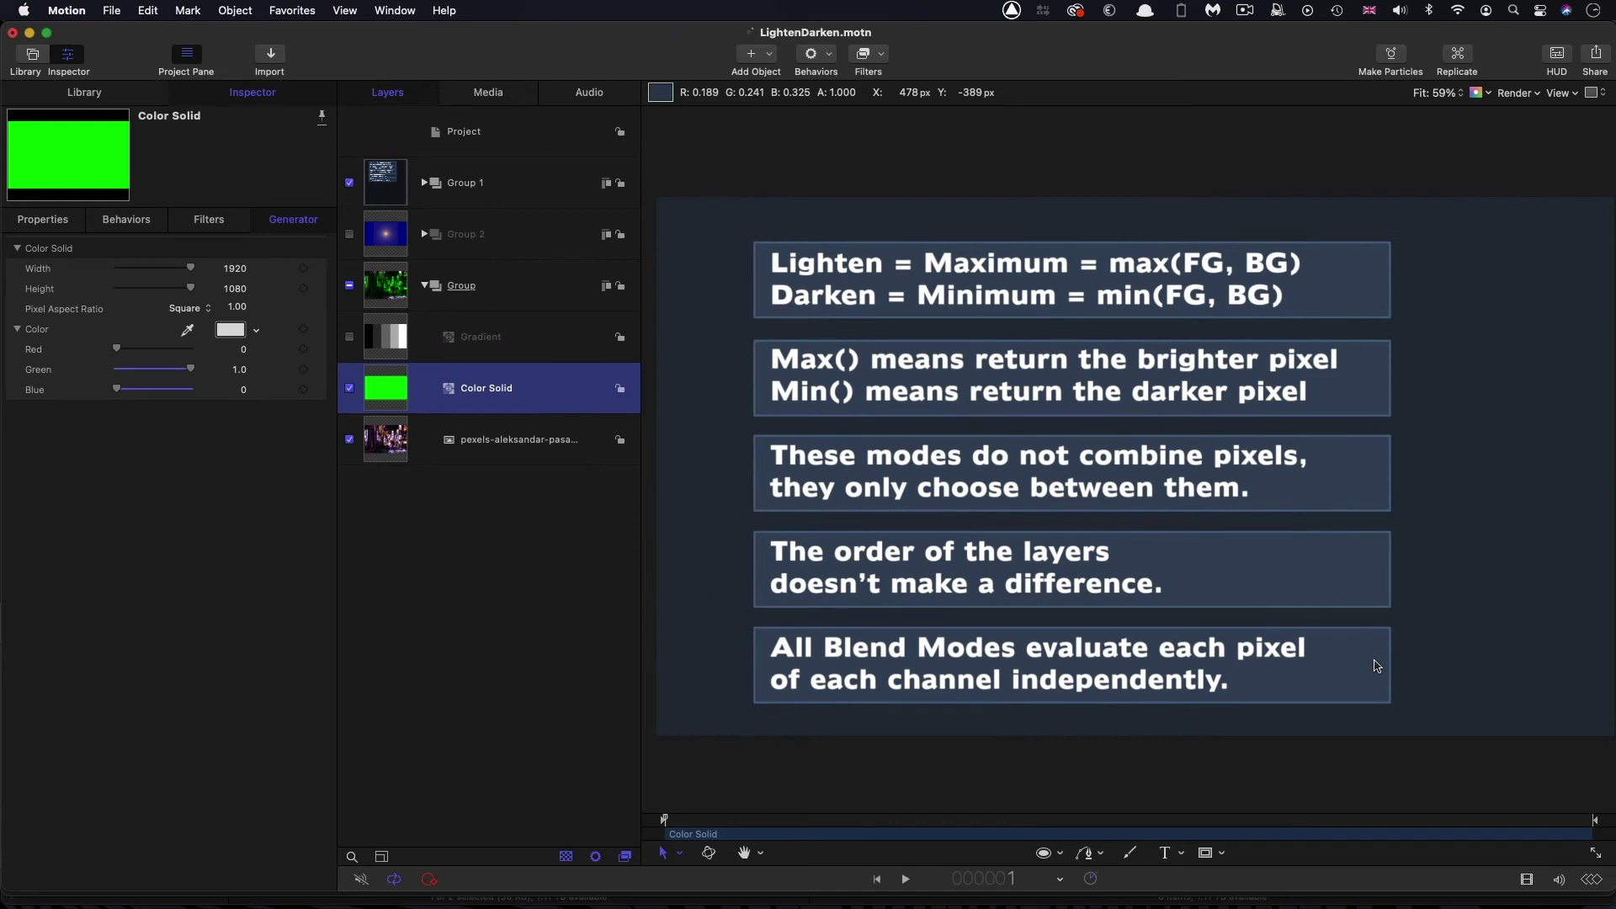
pyautogui.click(350, 182)
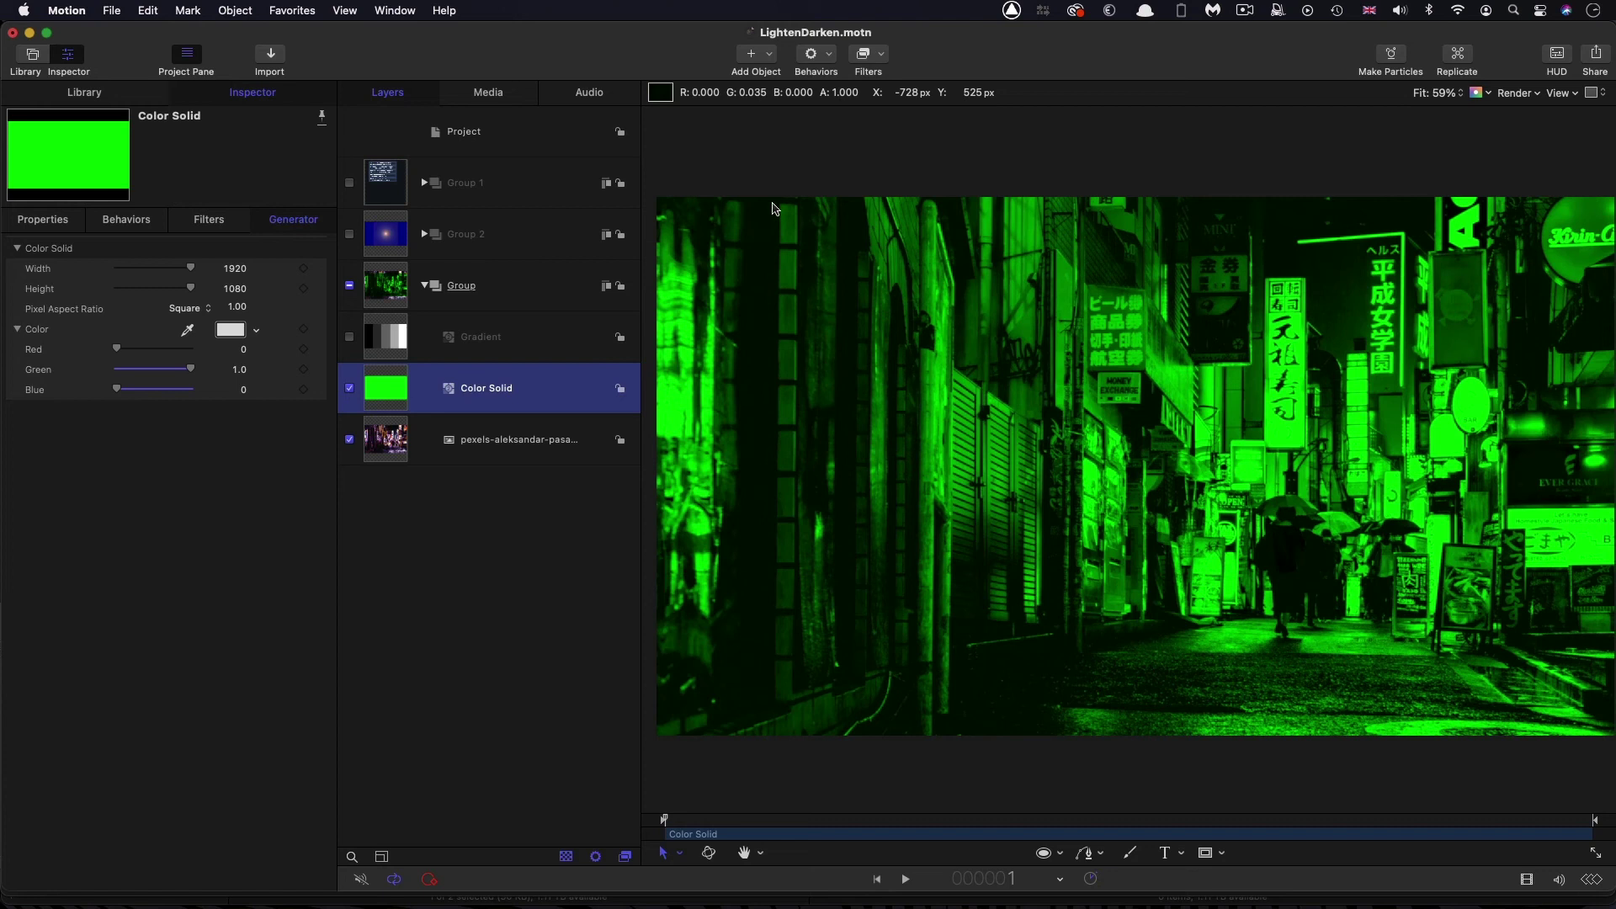
# View the composite's red, blue and green channels individually, and return the canvas to RGB Only.
pyautogui.click(1490, 92)
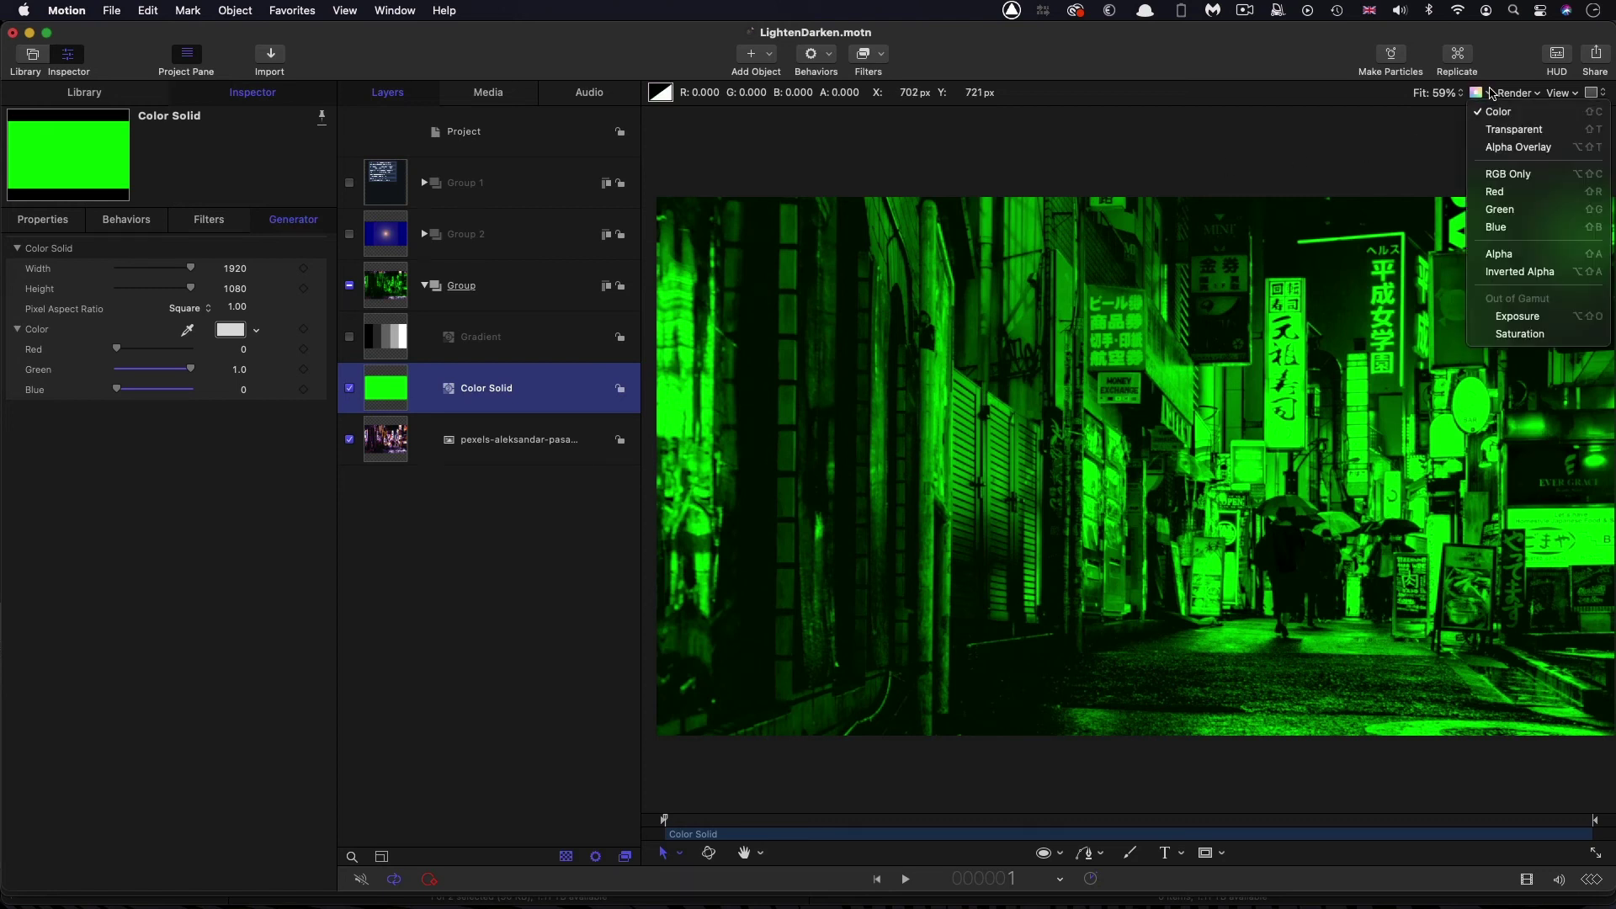
pyautogui.click(1496, 192)
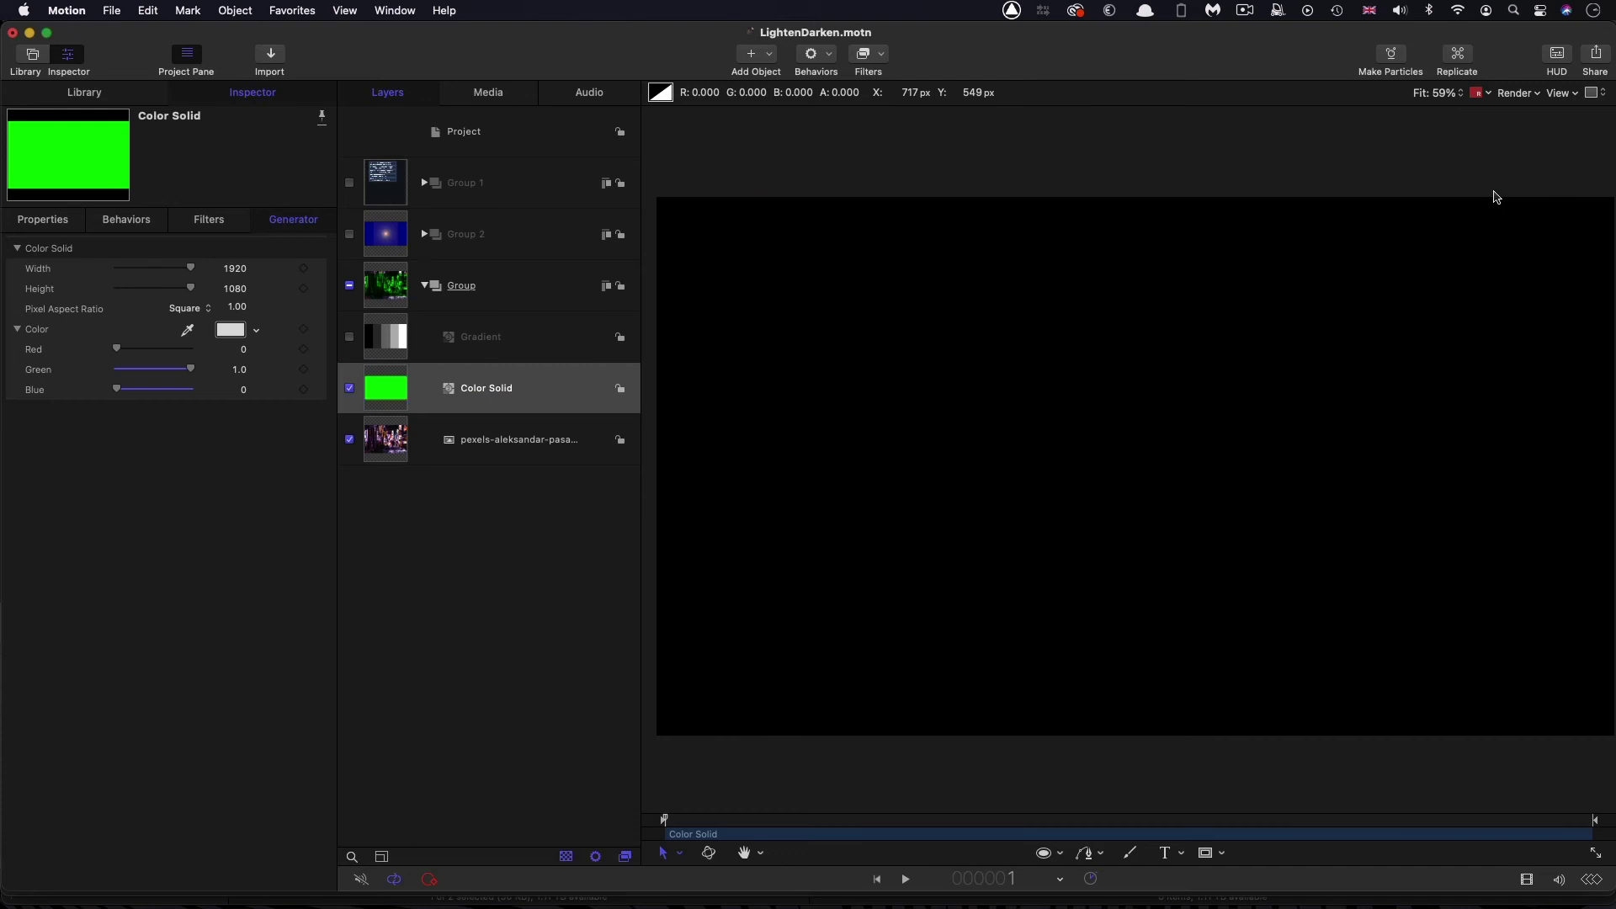
pyautogui.click(1490, 93)
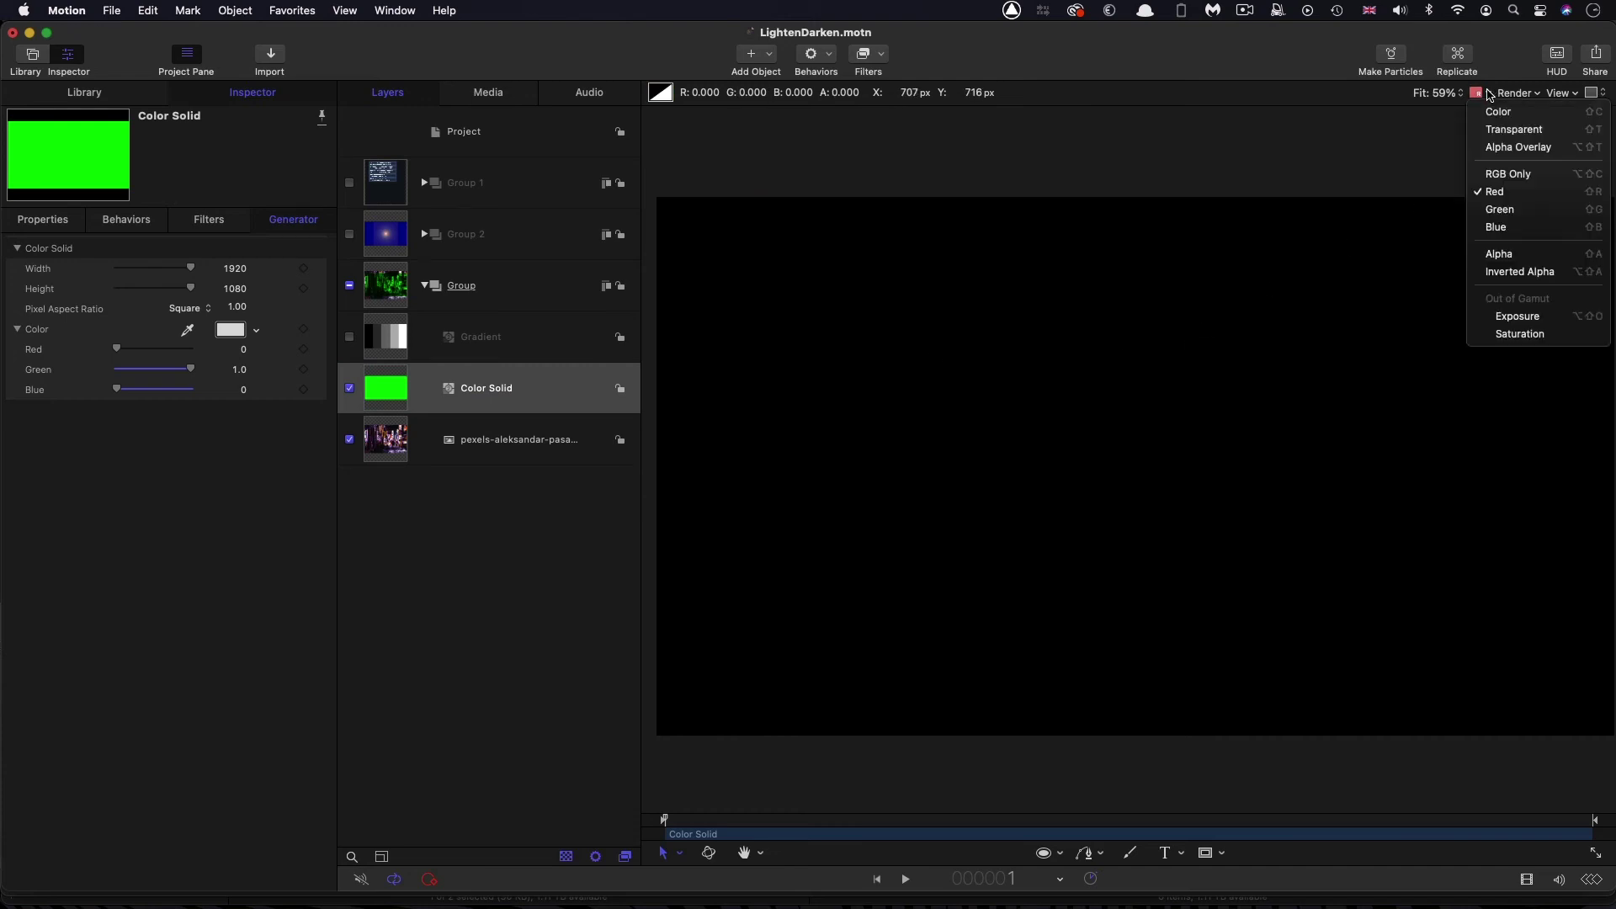
pyautogui.click(1507, 228)
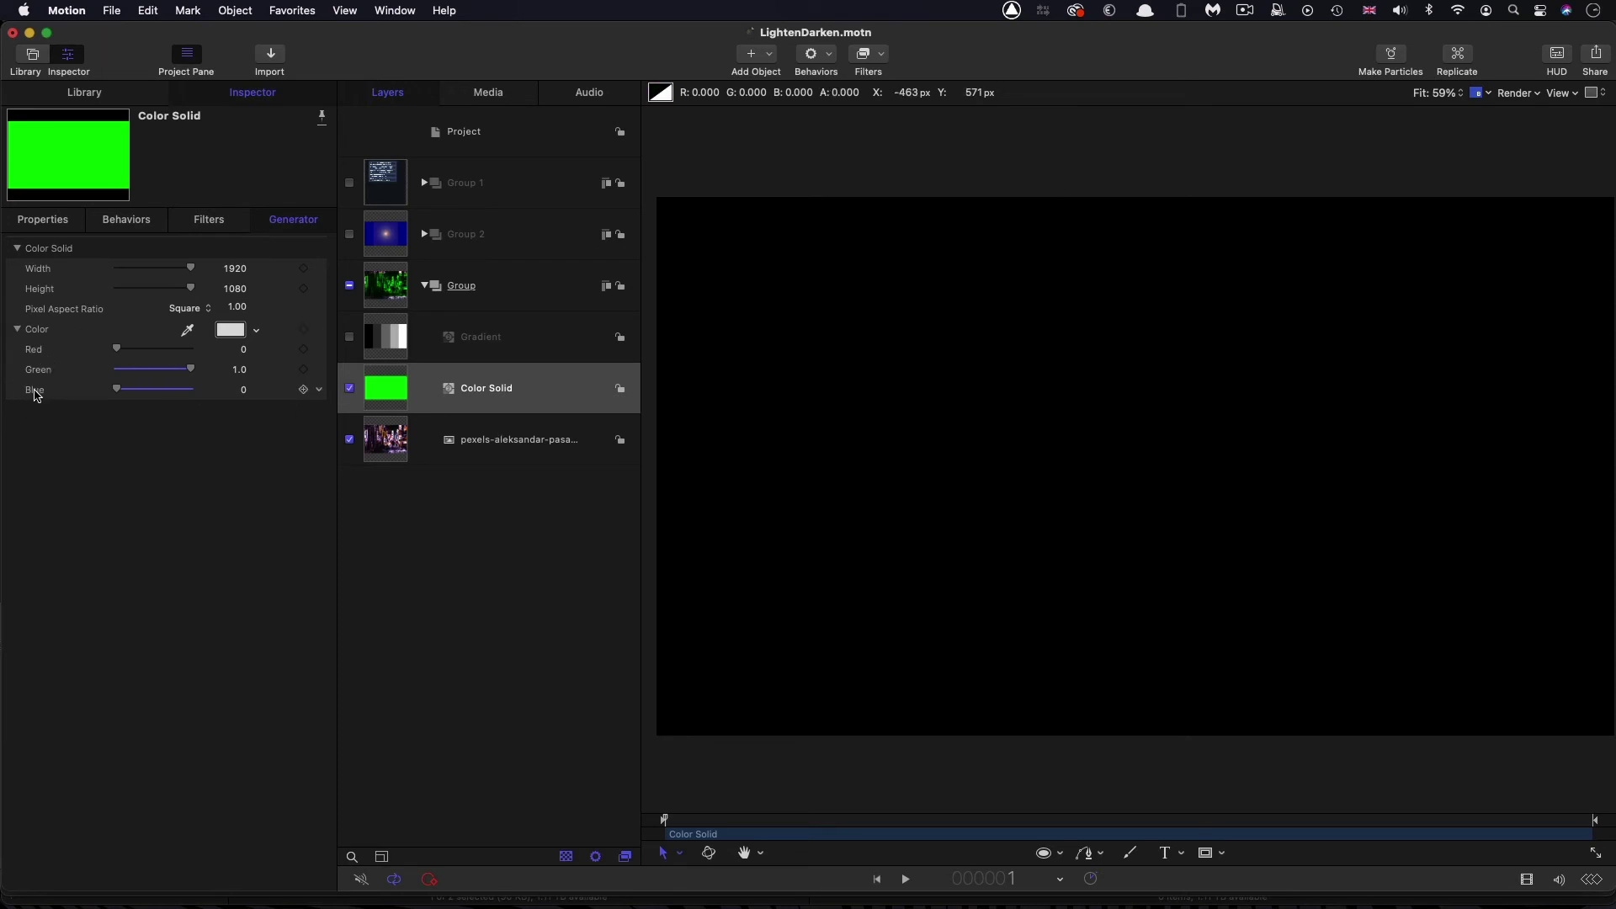
pyautogui.click(1489, 94)
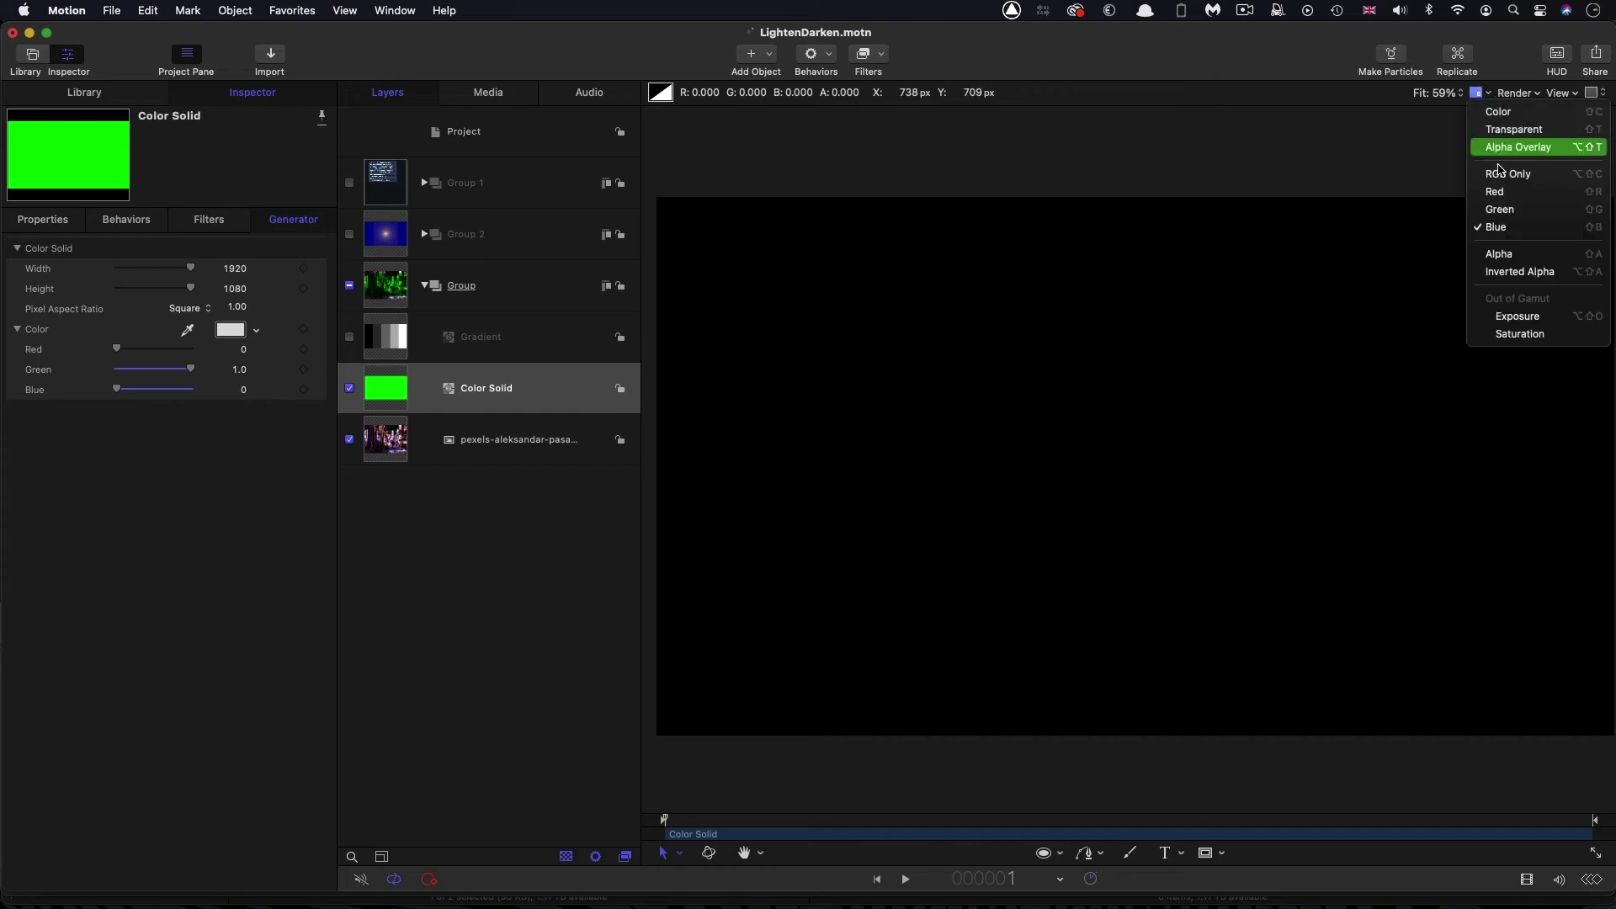
pyautogui.click(1523, 220)
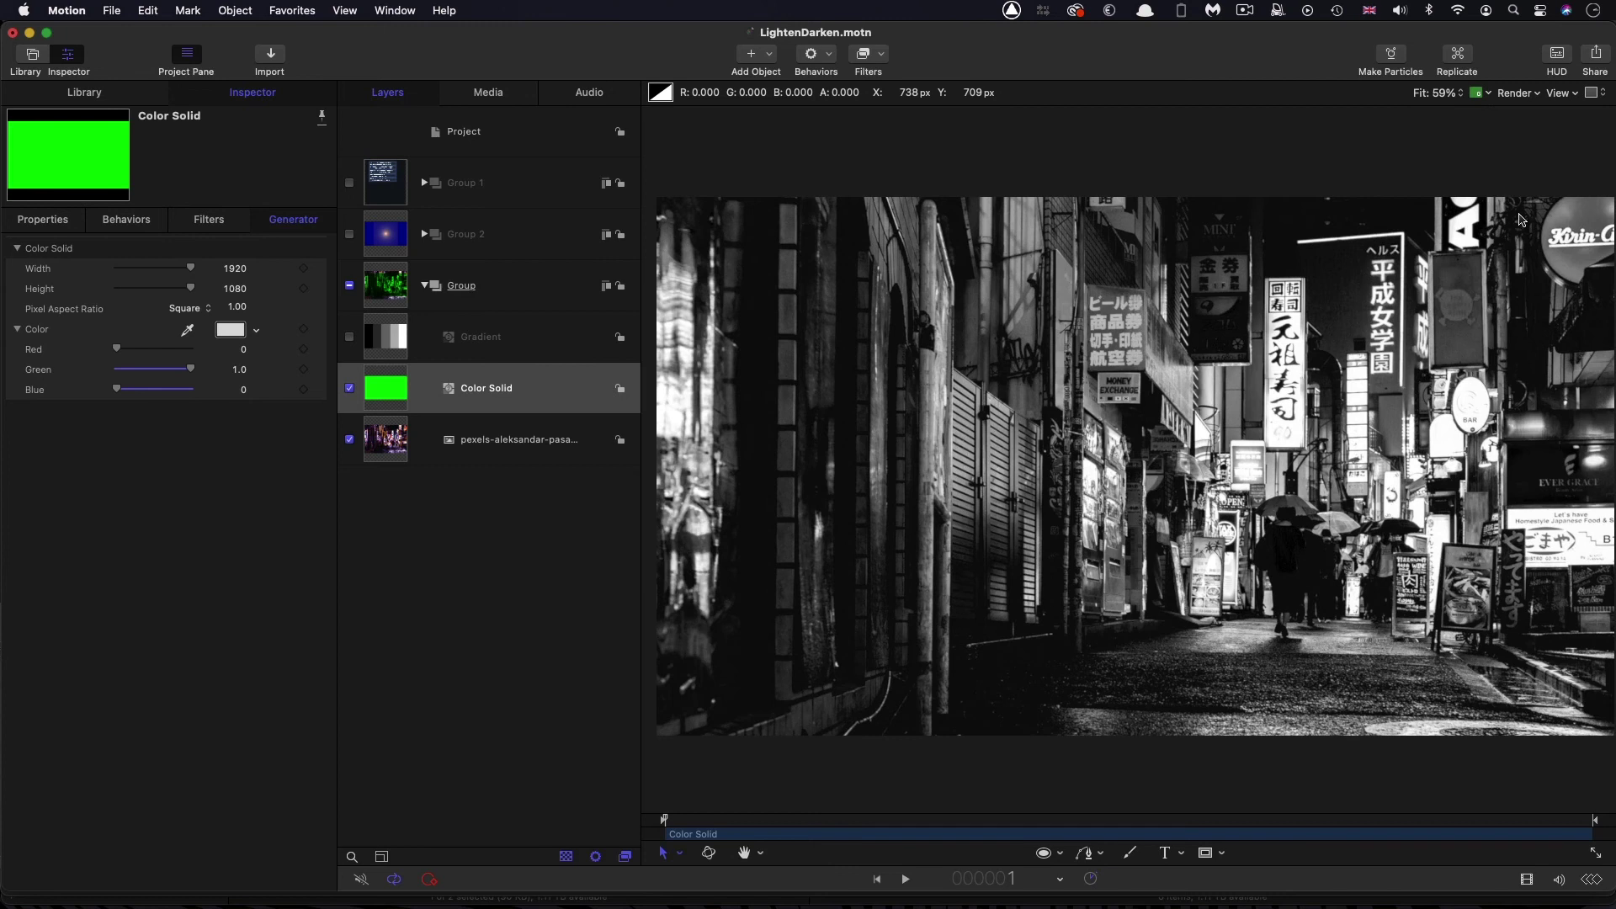
pyautogui.click(1487, 93)
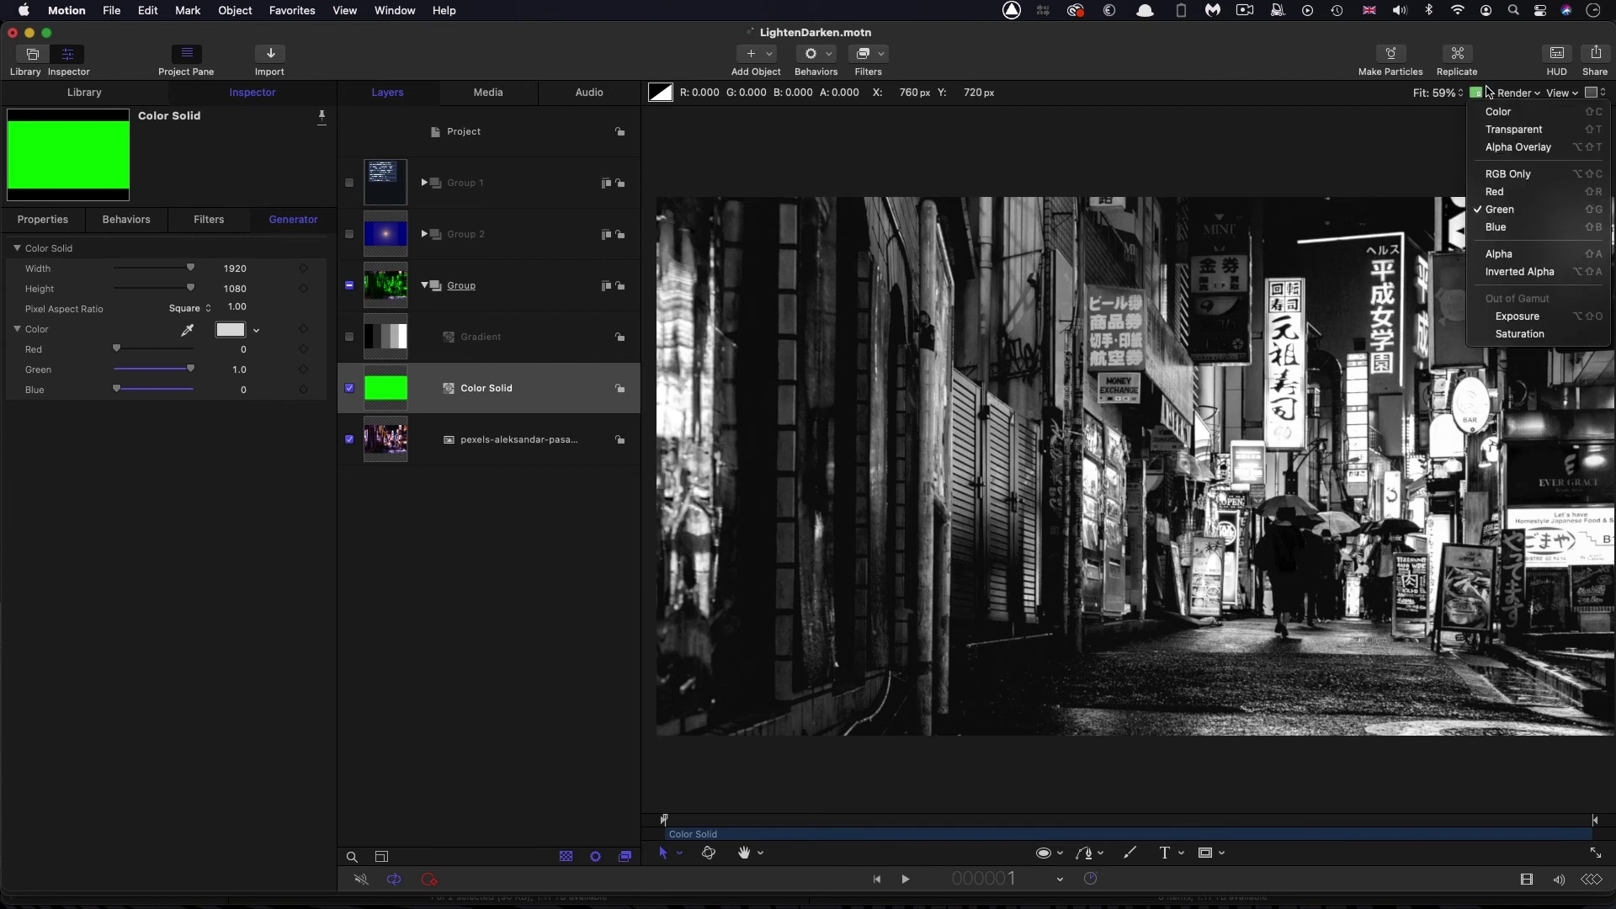
pyautogui.click(1506, 174)
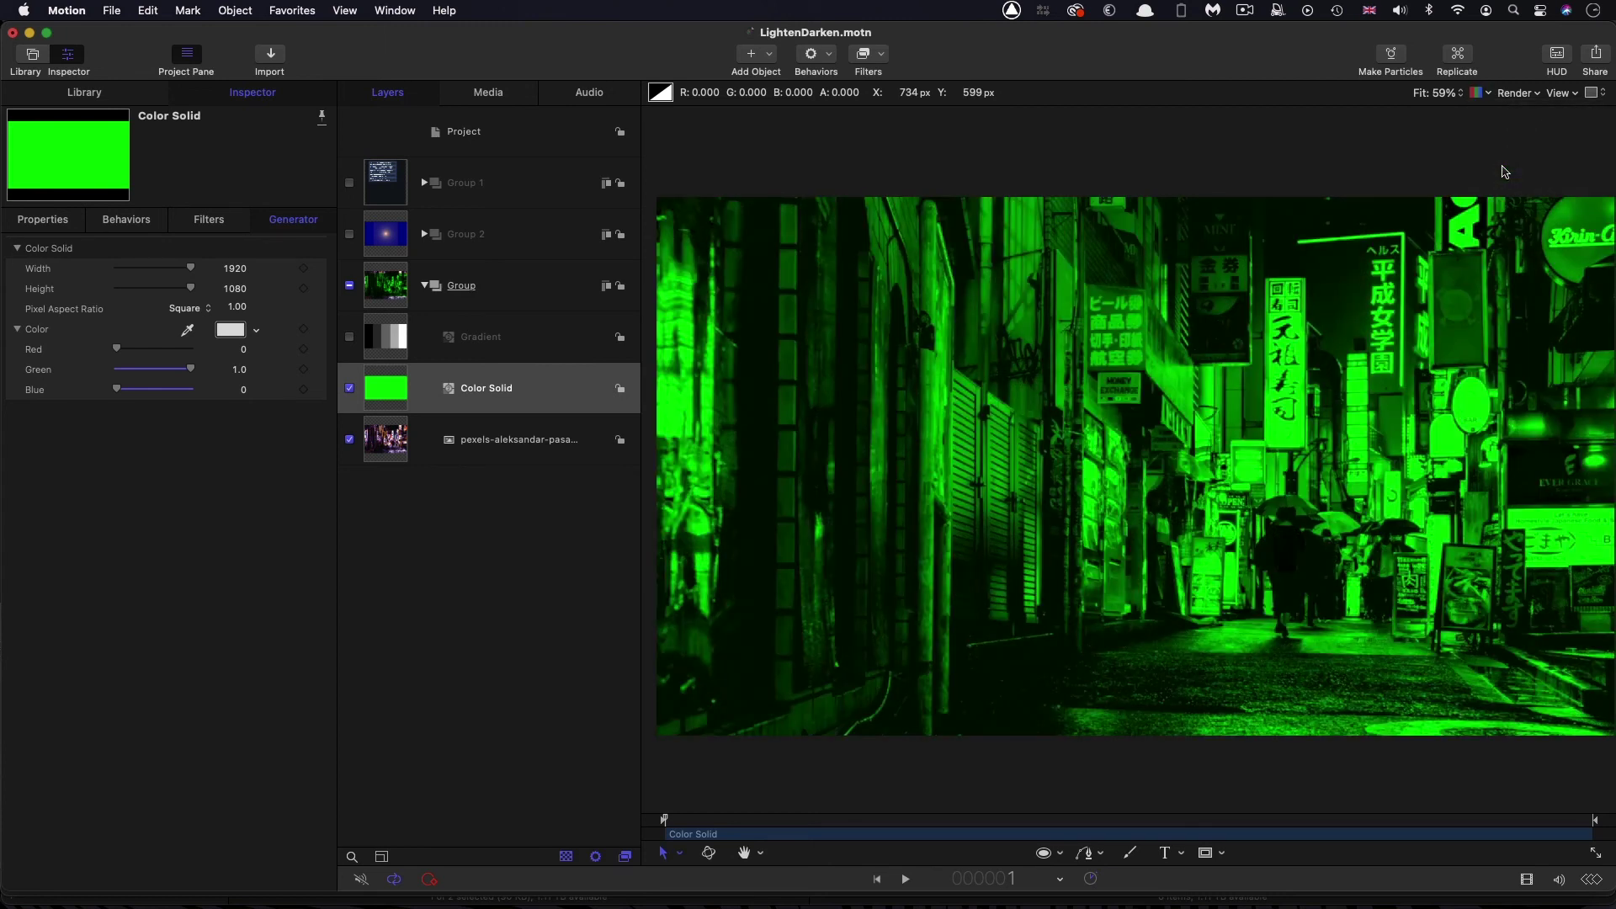
# Try varying the Color Solid's green channel and opacity over the street photo, ending at 1.0 and 100%.
pyautogui.click(389, 402)
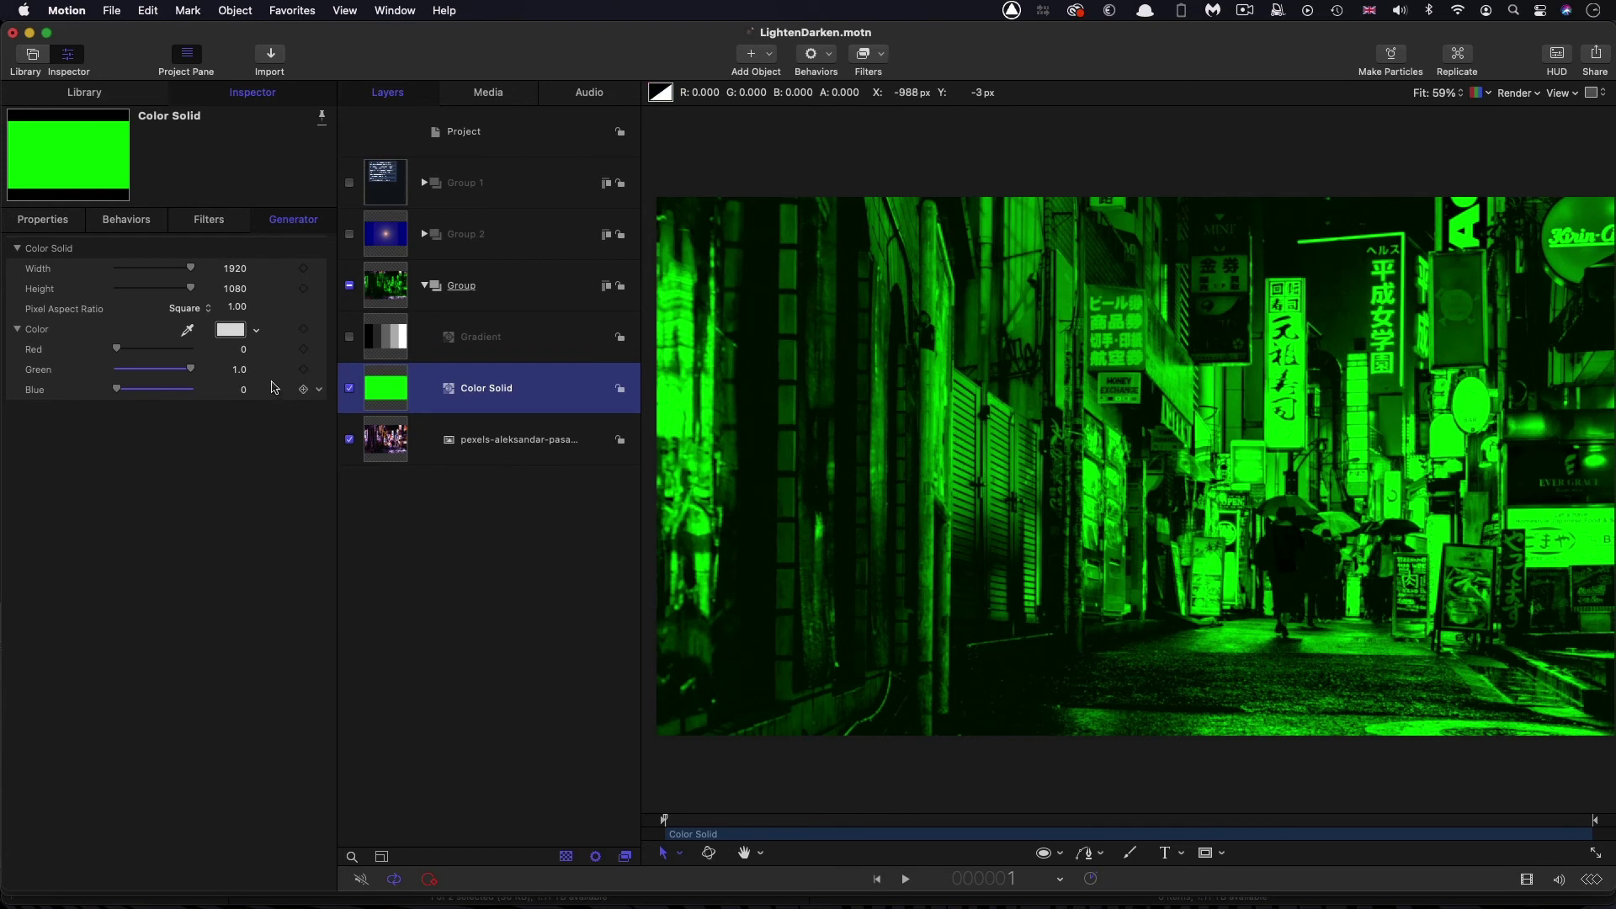
pyautogui.moveTo(188, 370); pyautogui.dragTo(319, 385)
pyautogui.click(43, 219)
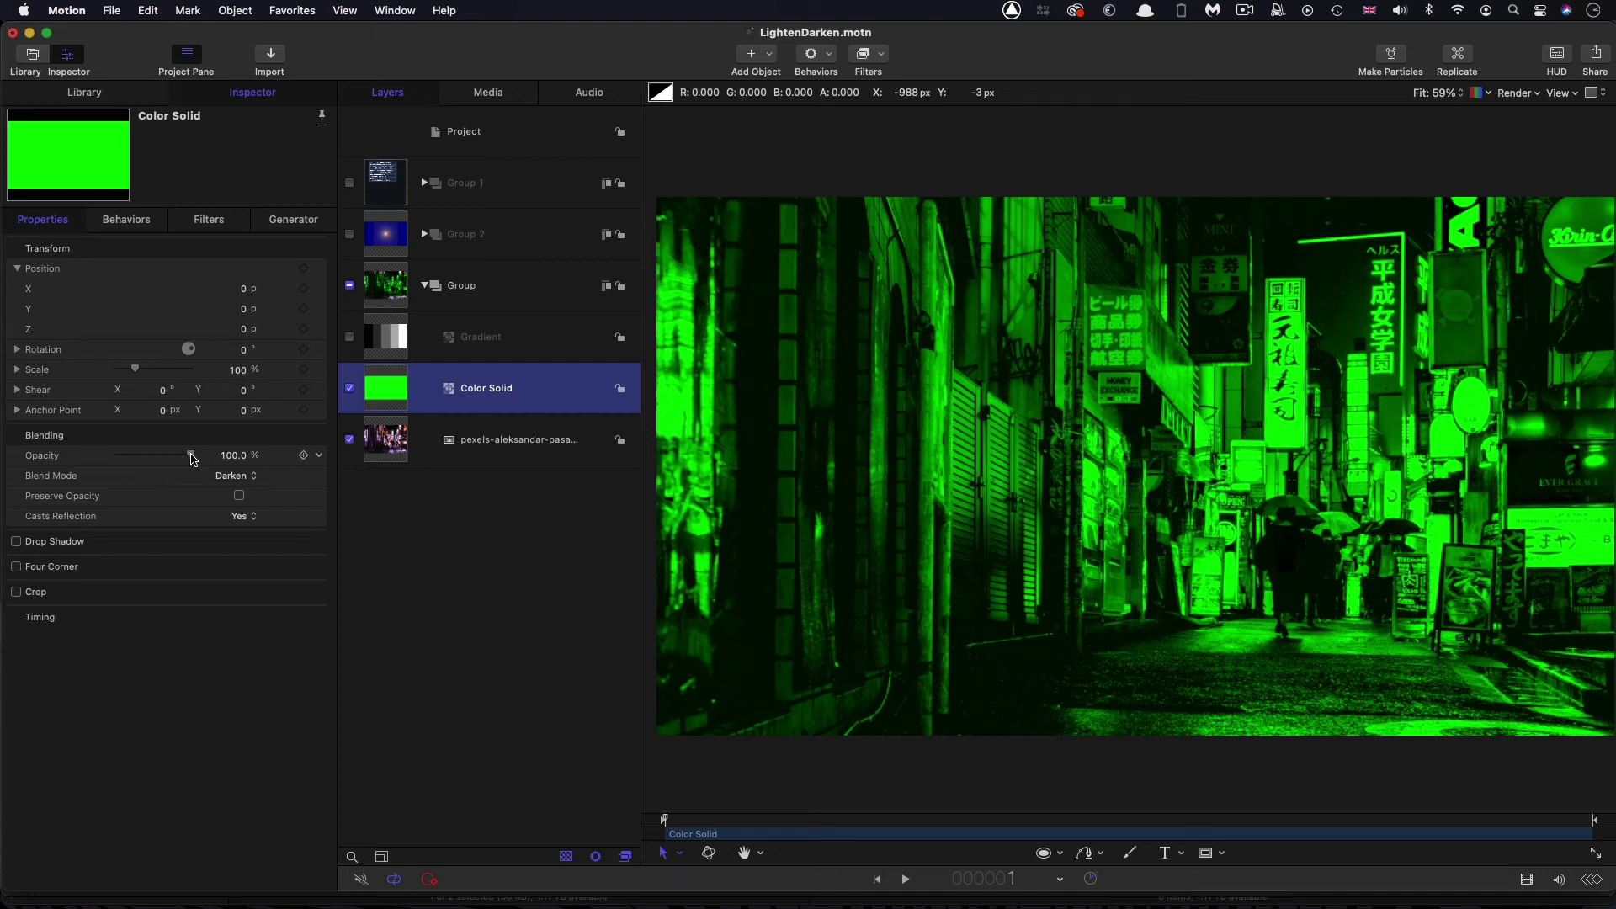
pyautogui.moveTo(191, 457)
pyautogui.mouseDown()
pyautogui.moveTo(177, 459)
pyautogui.moveTo(206, 459)
pyautogui.moveTo(83, 456)
pyautogui.moveTo(217, 461)
pyautogui.mouseUp()
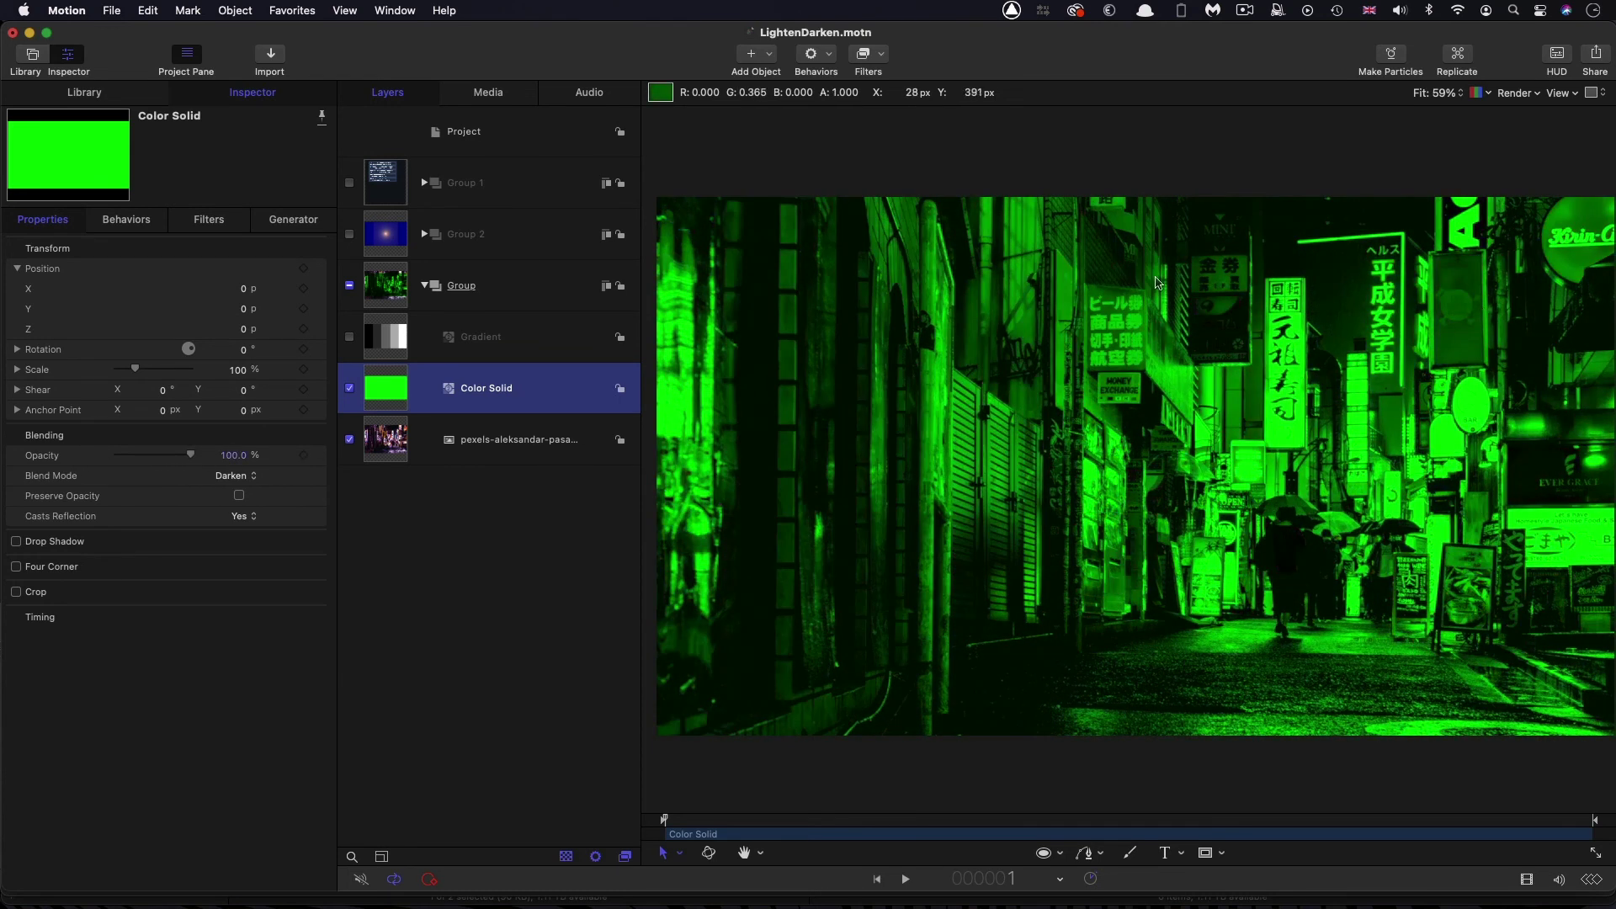
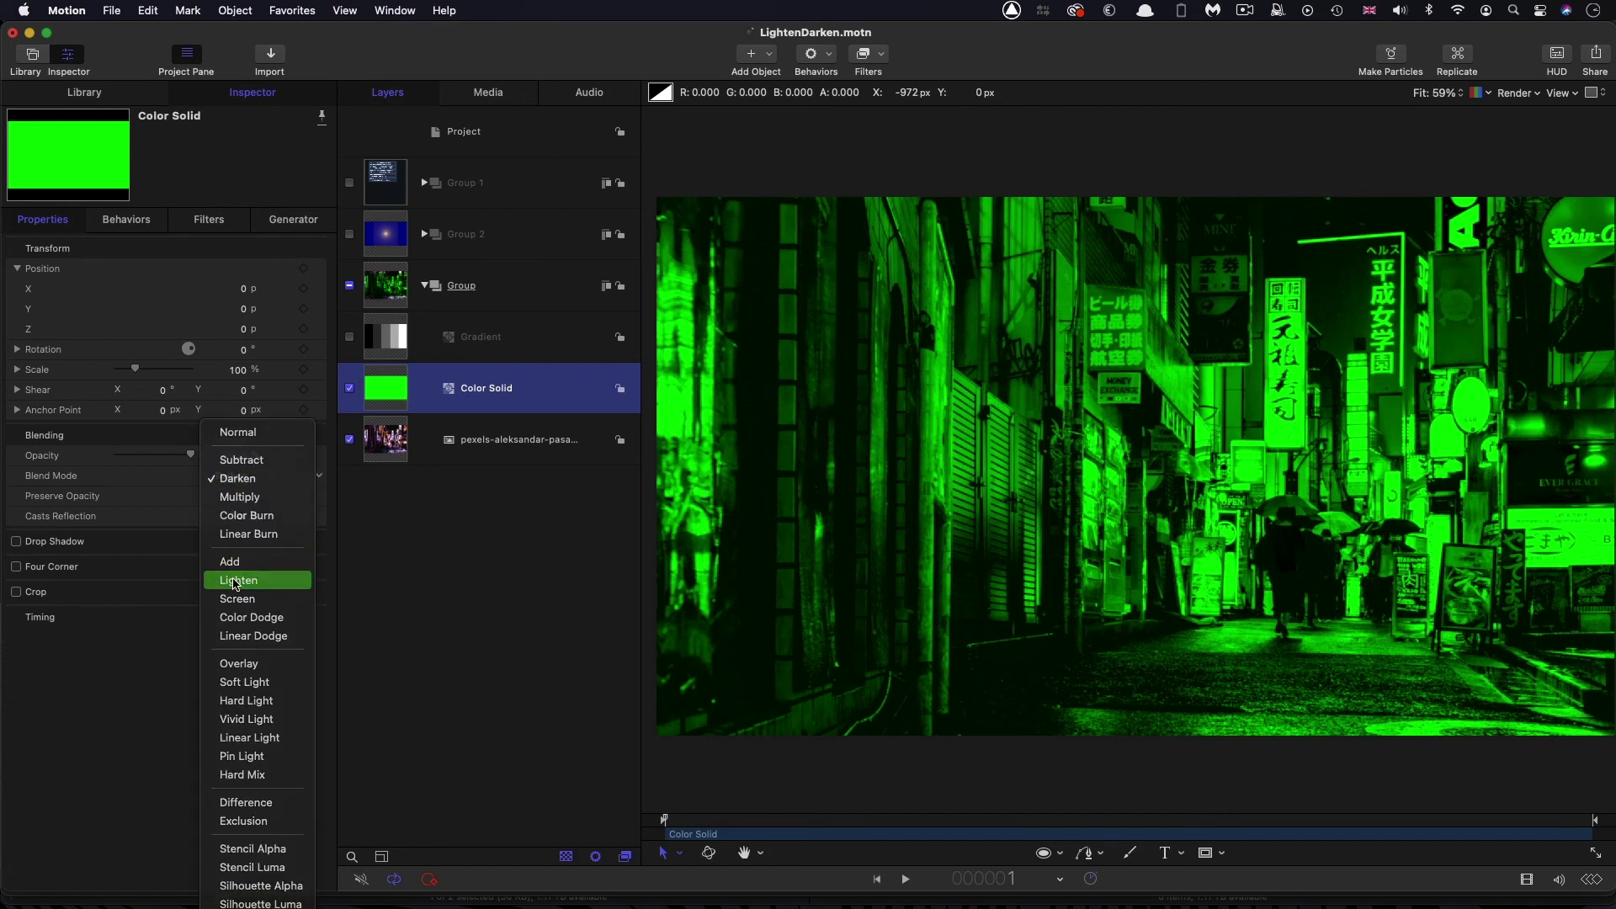
# Set the Color Solid's blend mode to Lighten and lower its green channel to 0.29.
pyautogui.click(236, 582)
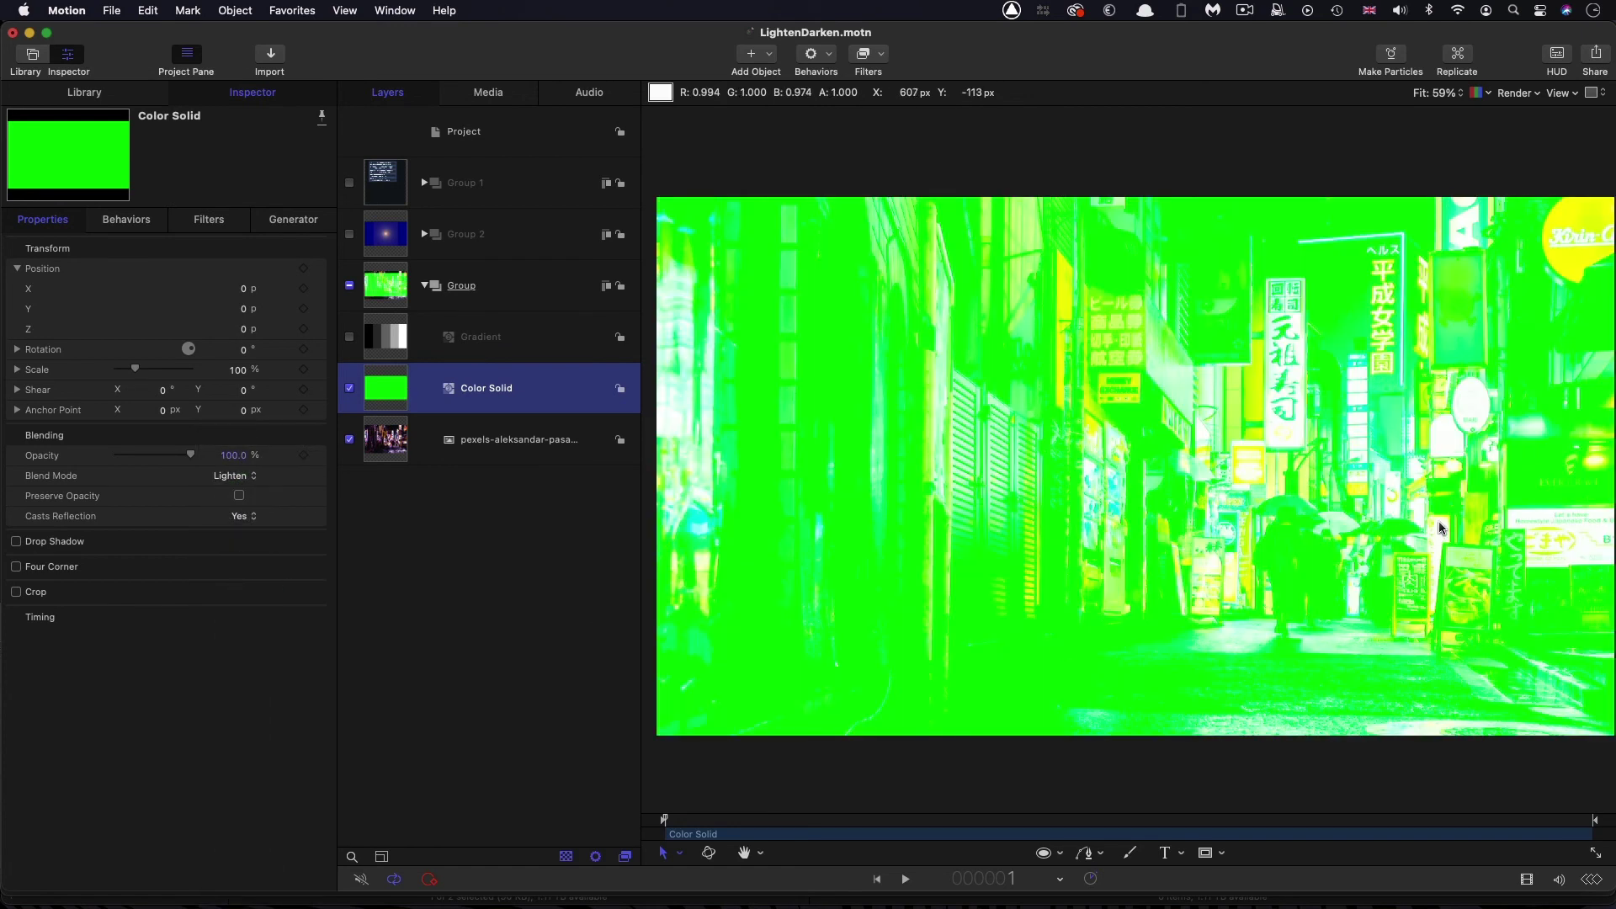
pyautogui.click(294, 220)
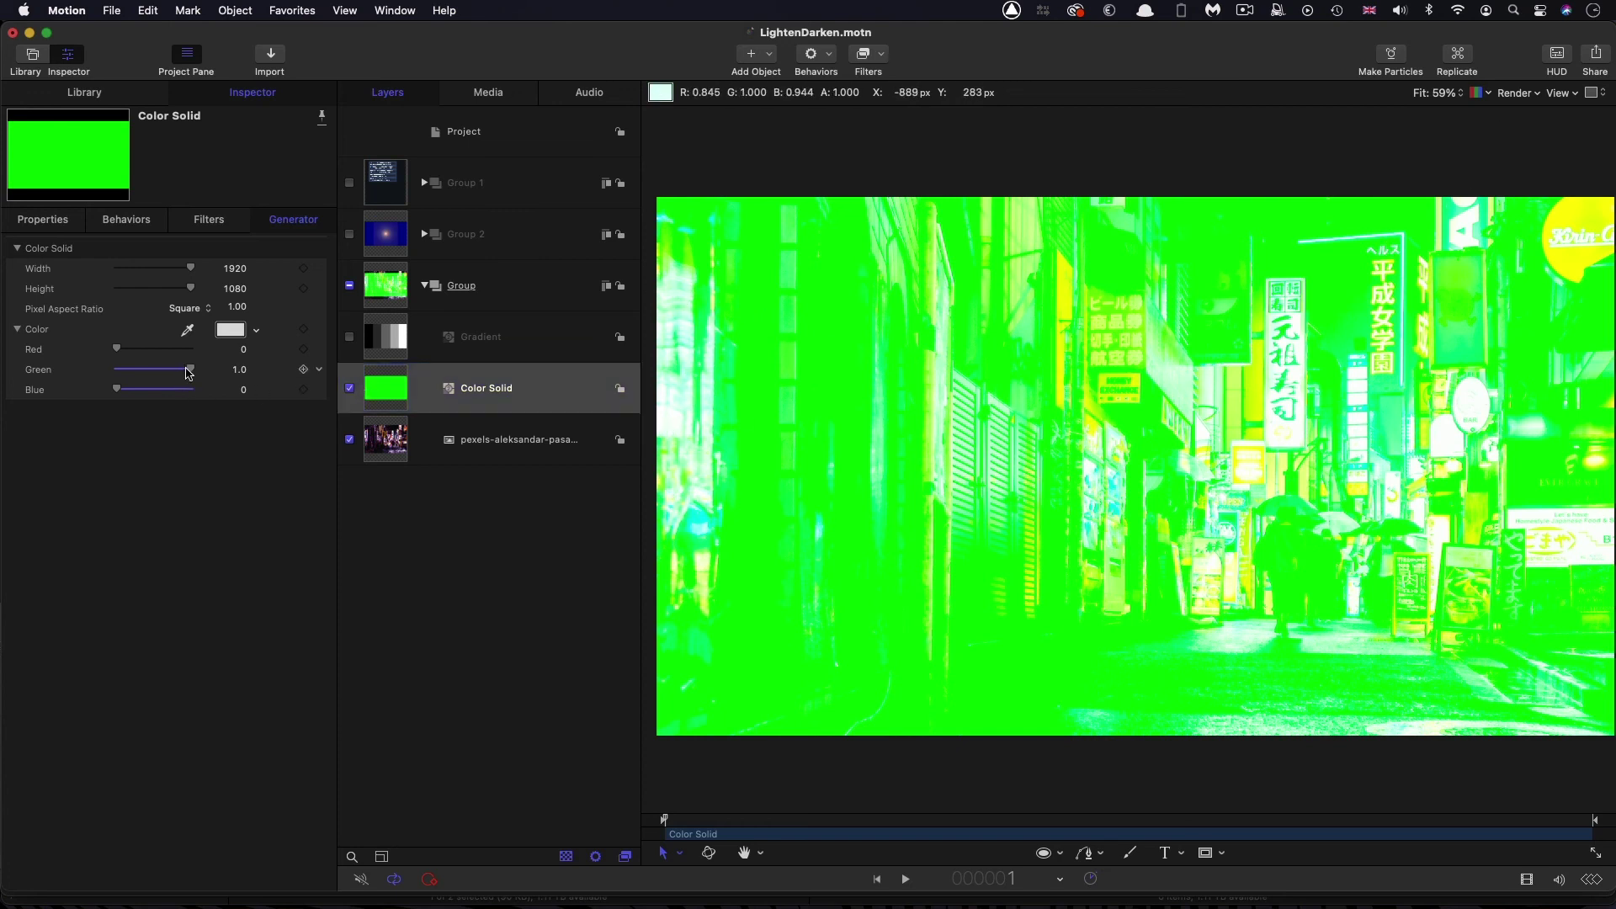
pyautogui.moveTo(192, 374); pyautogui.dragTo(143, 376)
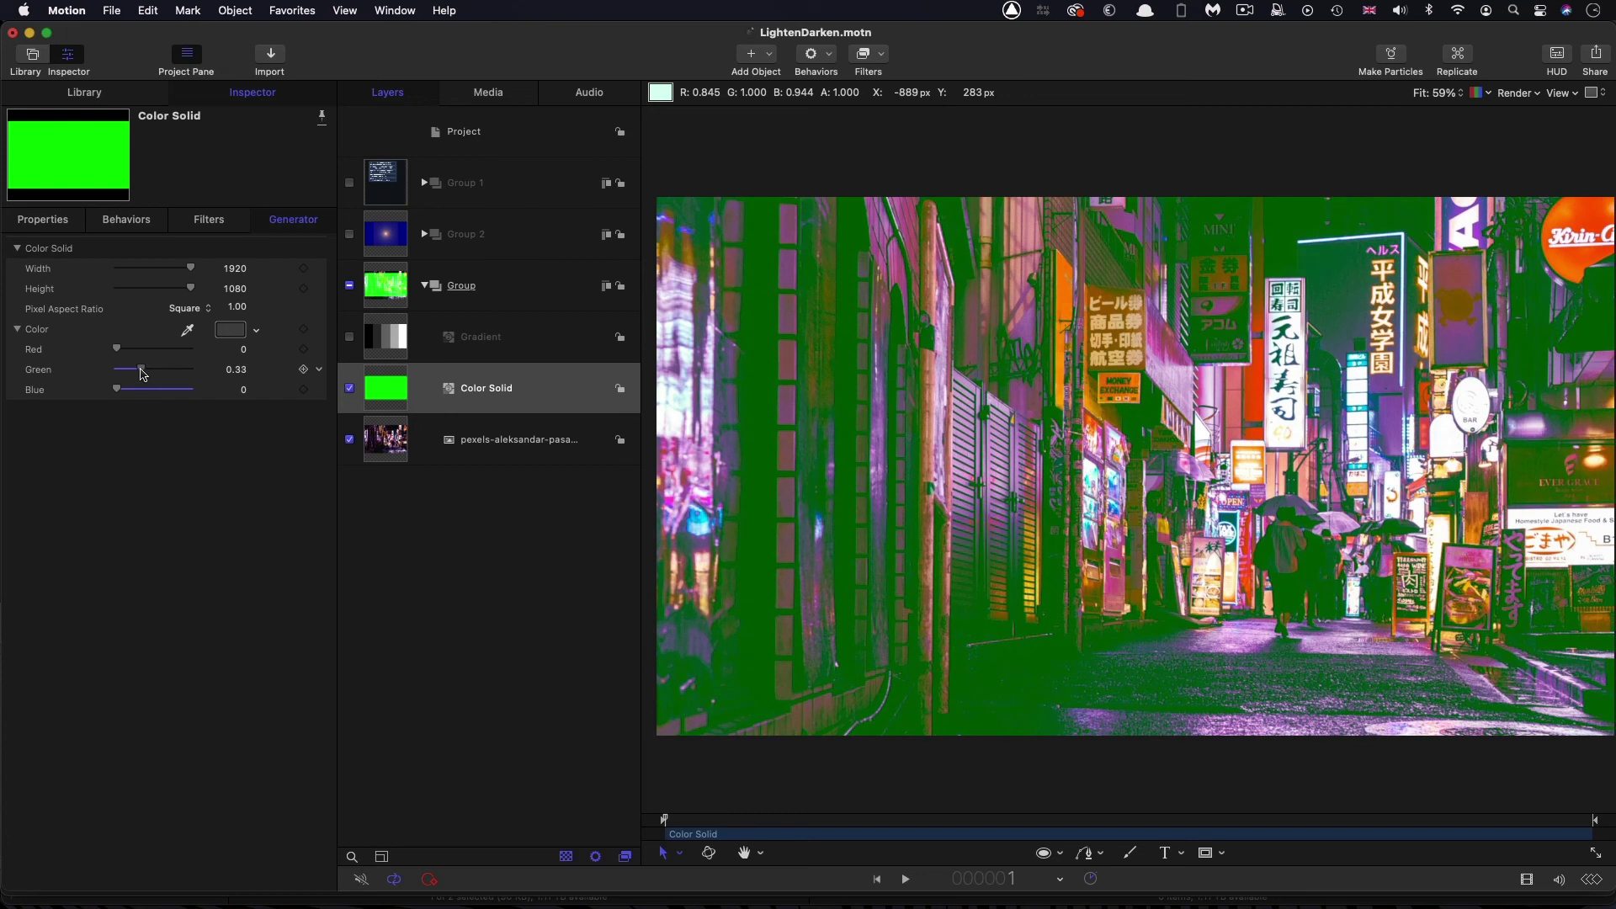
pyautogui.moveTo(143, 376); pyautogui.dragTo(139, 375)
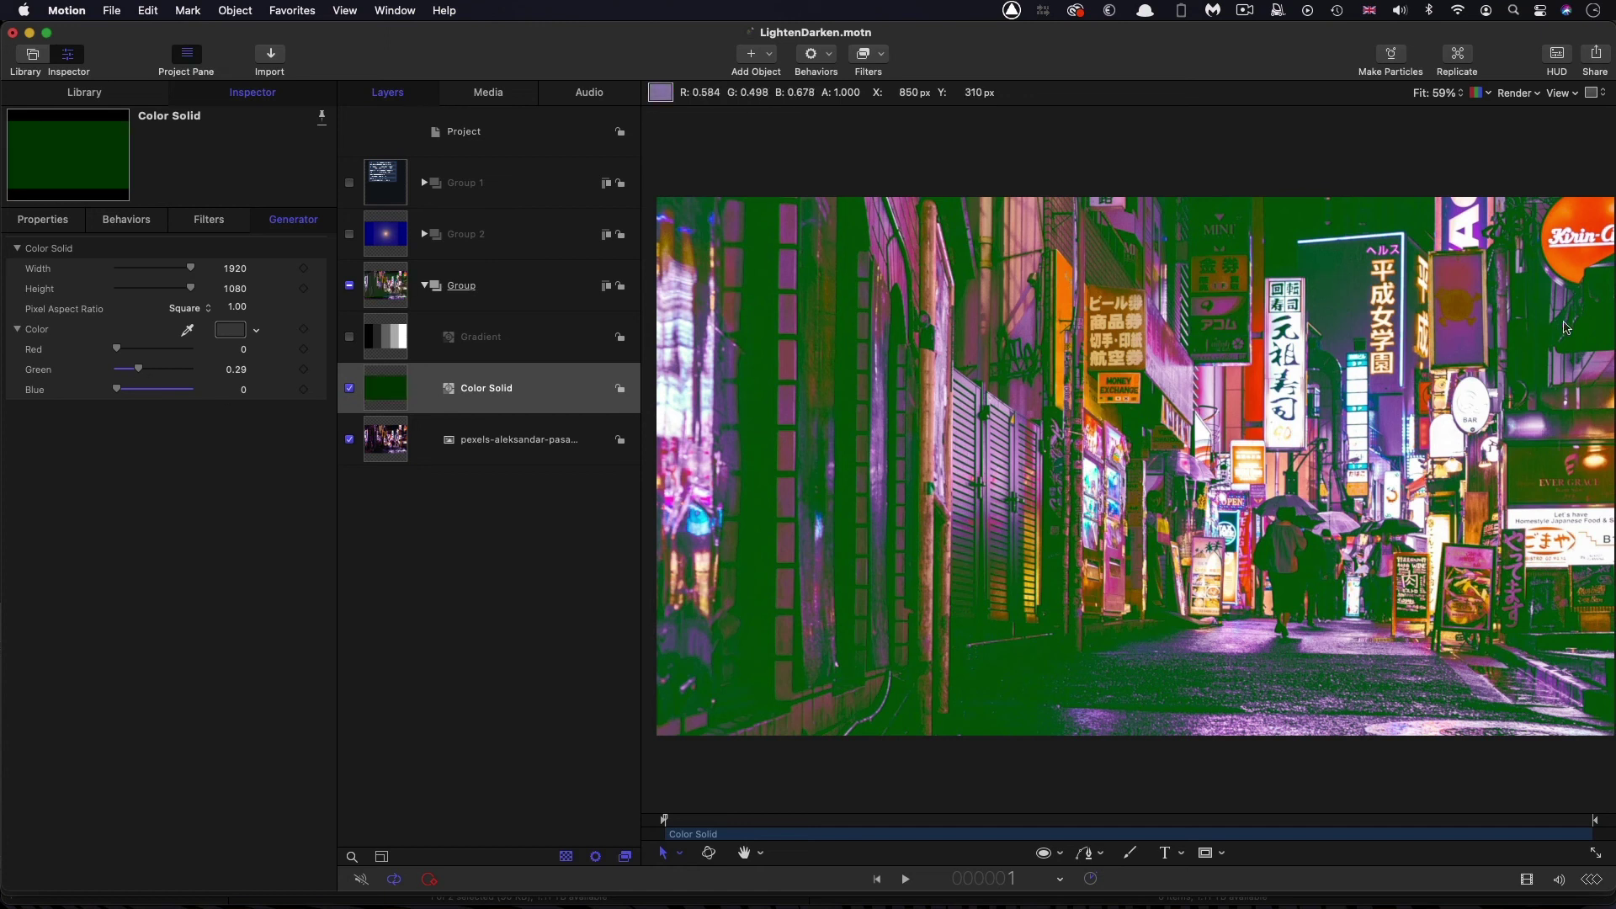
# Add a Lens Flare generator above Color Solid 1 in Group 2 and set its size to 500.
pyautogui.click(388, 290)
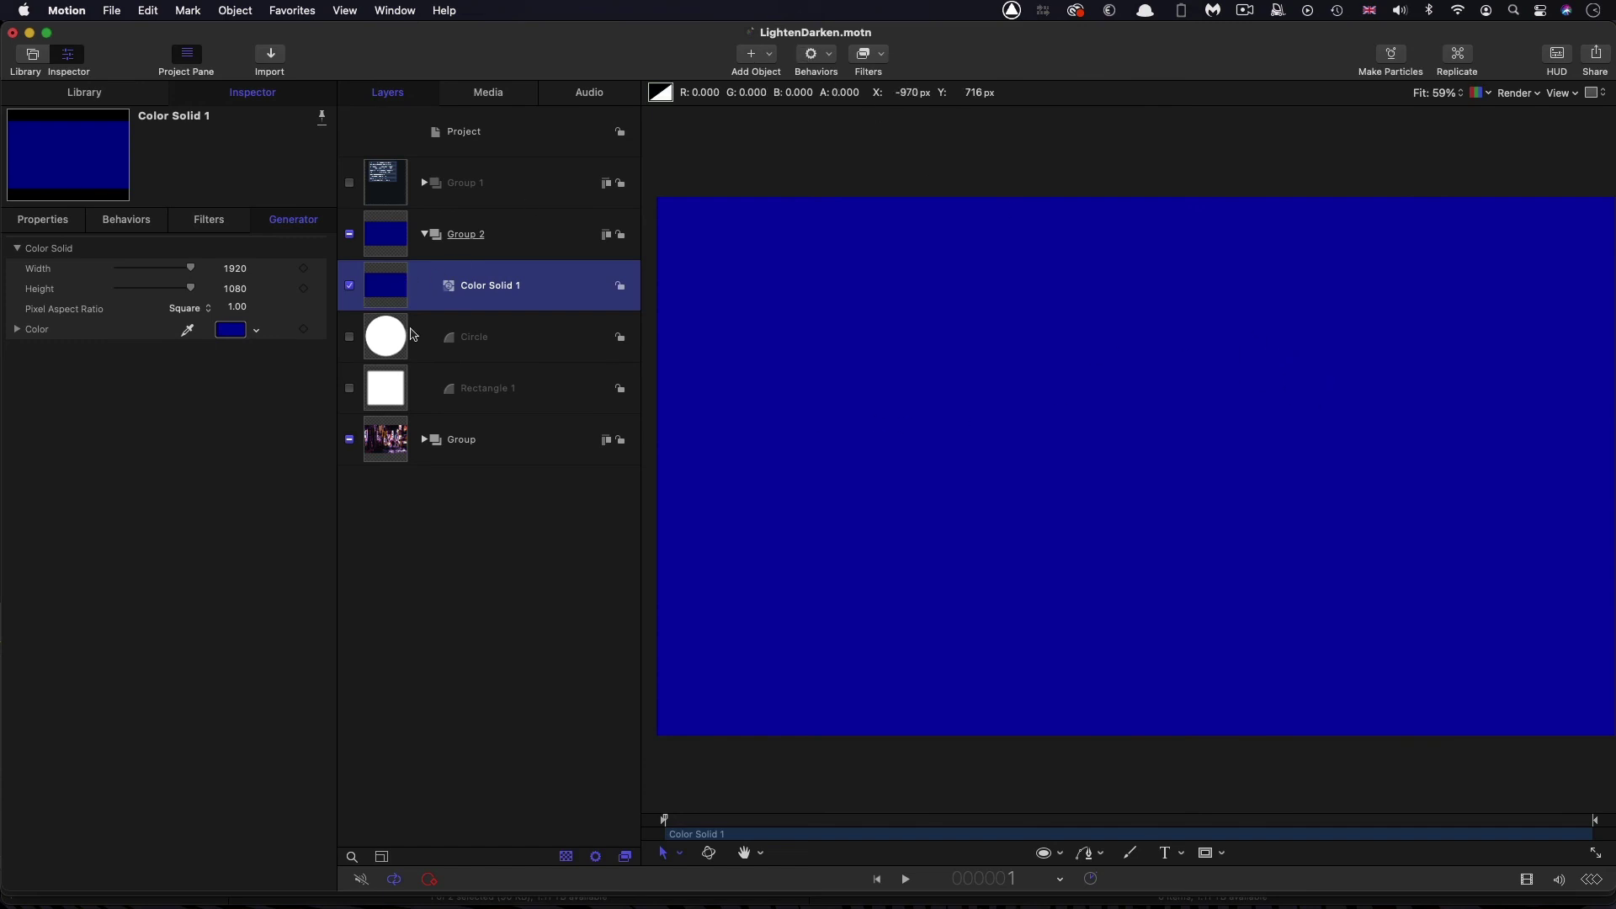
pyautogui.click(776, 65)
pyautogui.moveTo(773, 236)
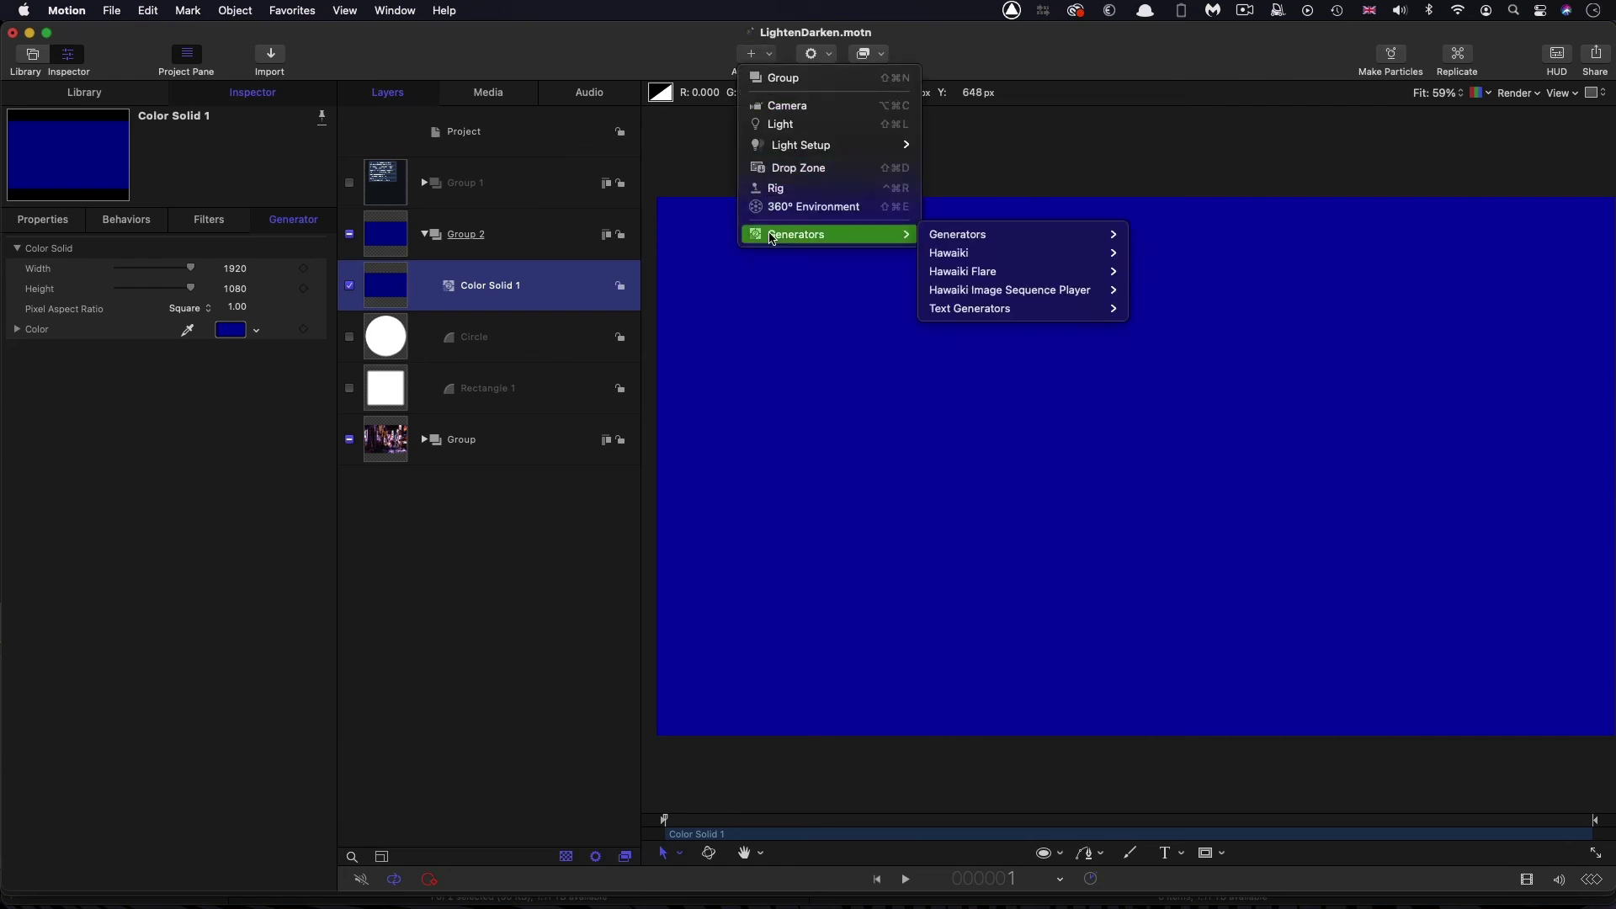
pyautogui.moveTo(1086, 235)
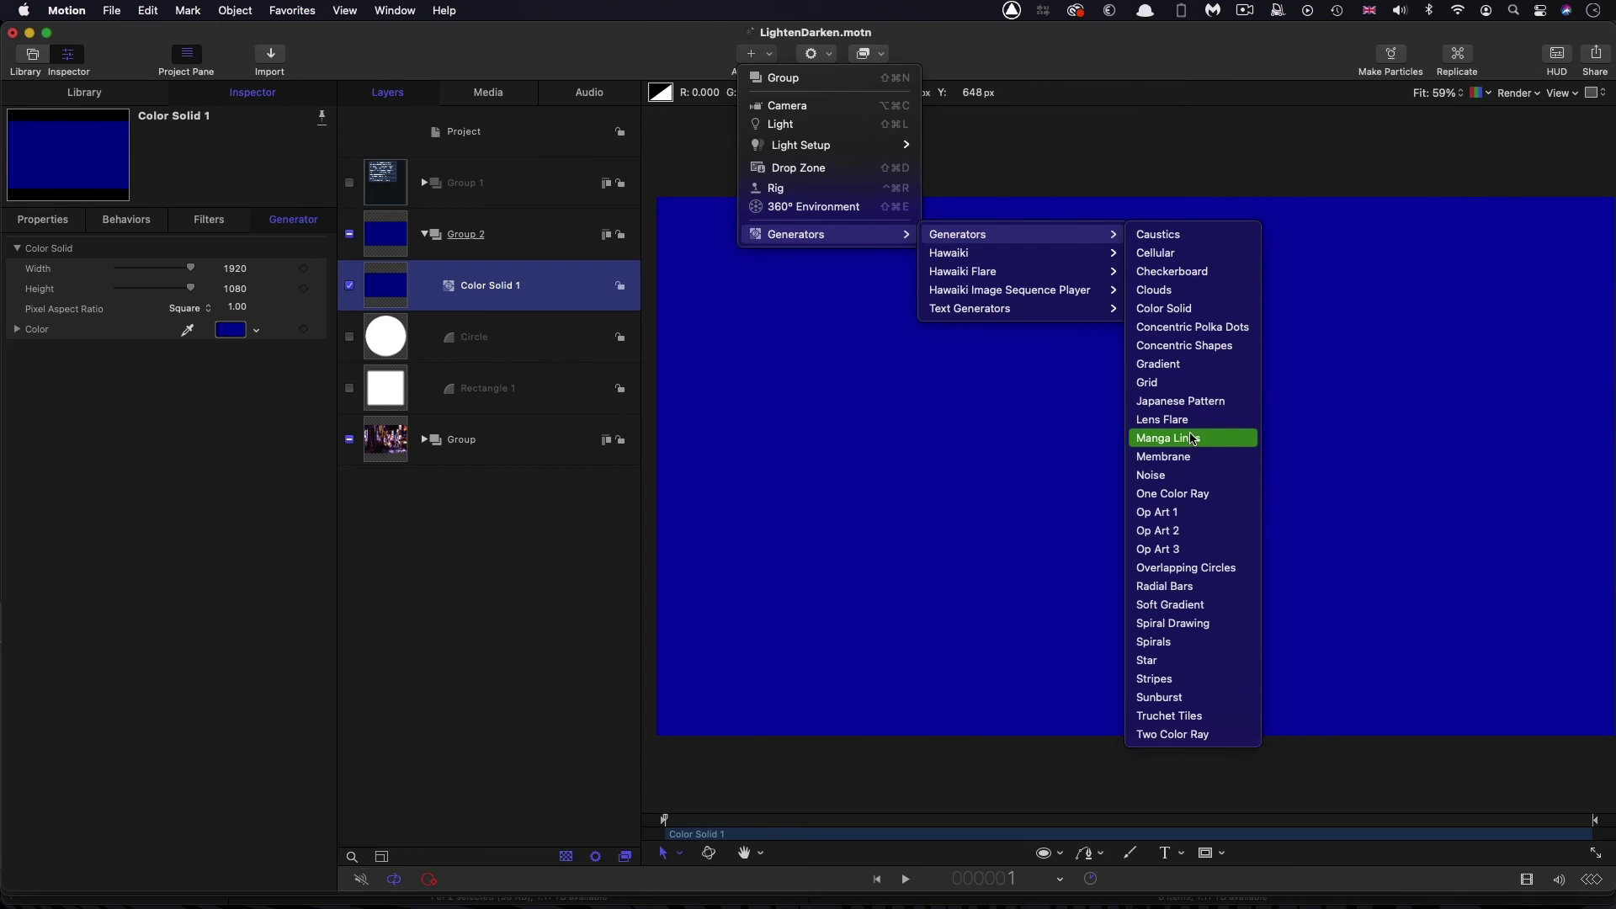
pyautogui.click(1191, 420)
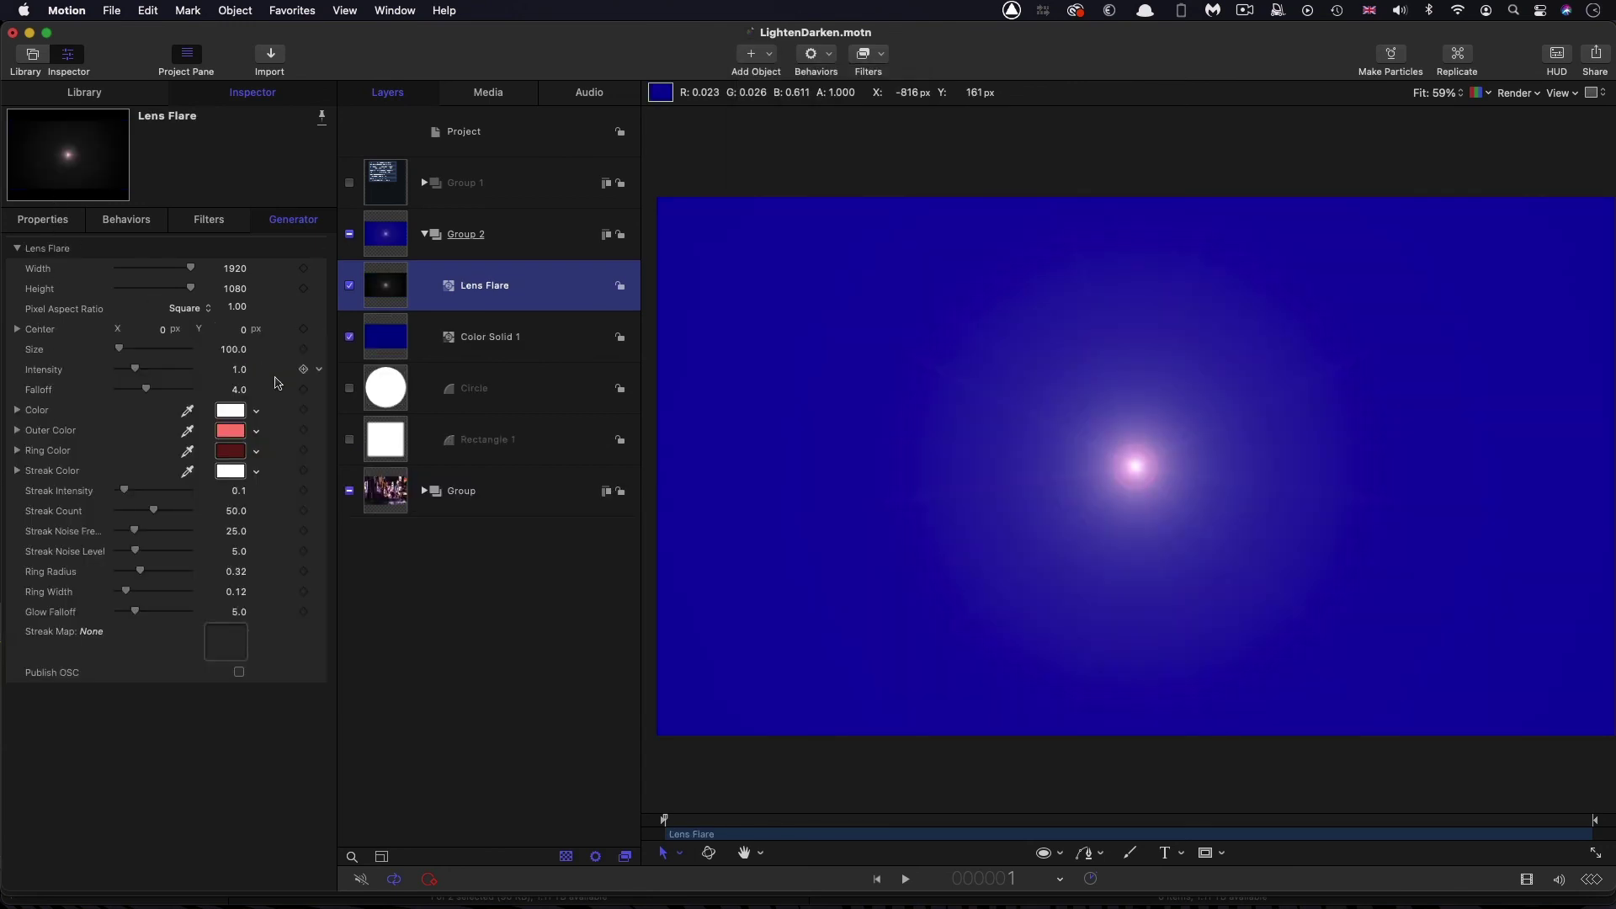
pyautogui.click(235, 354)
pyautogui.write('500')
pyautogui.press('Return')
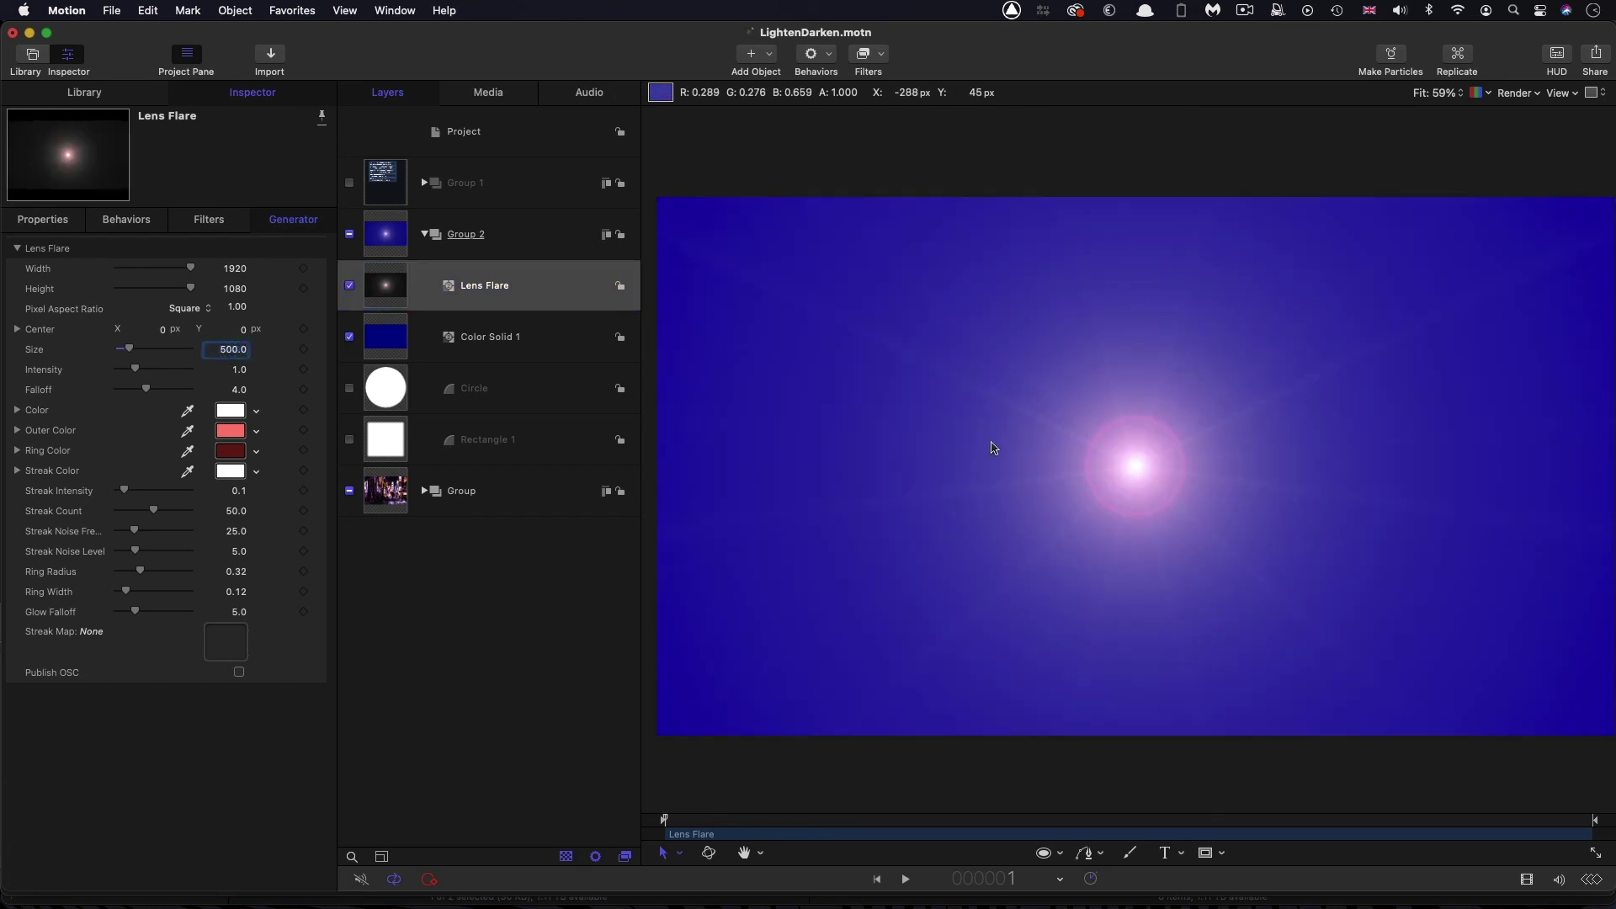
# Set the Lens Flare's blend mode to Lighten.
pyautogui.press('F1')
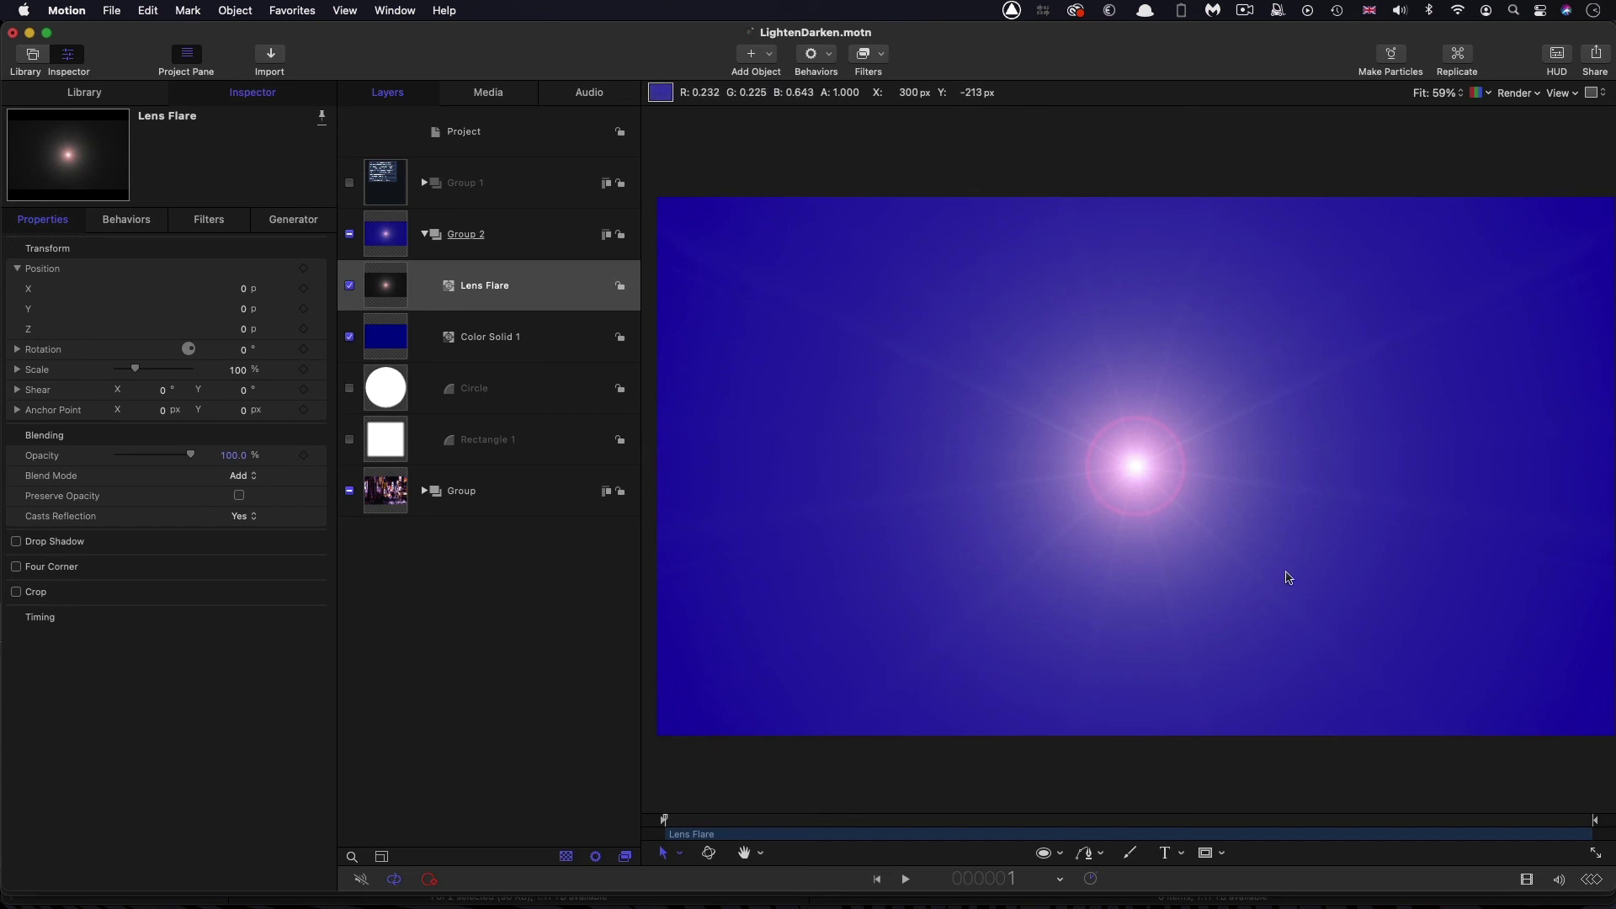
pyautogui.click(241, 480)
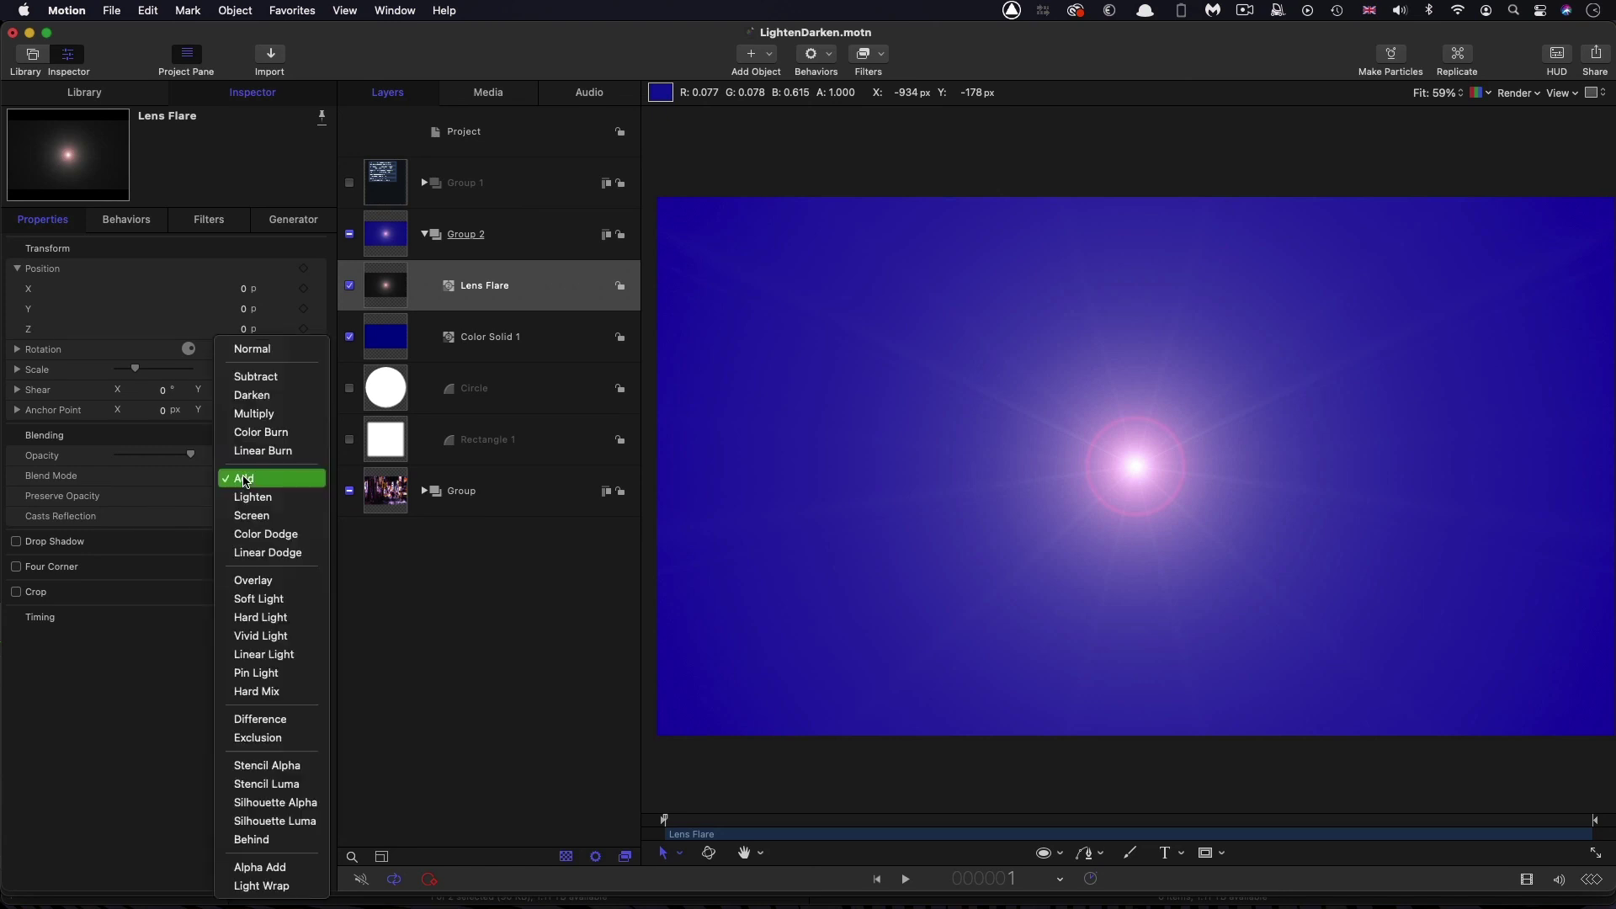
pyautogui.click(242, 497)
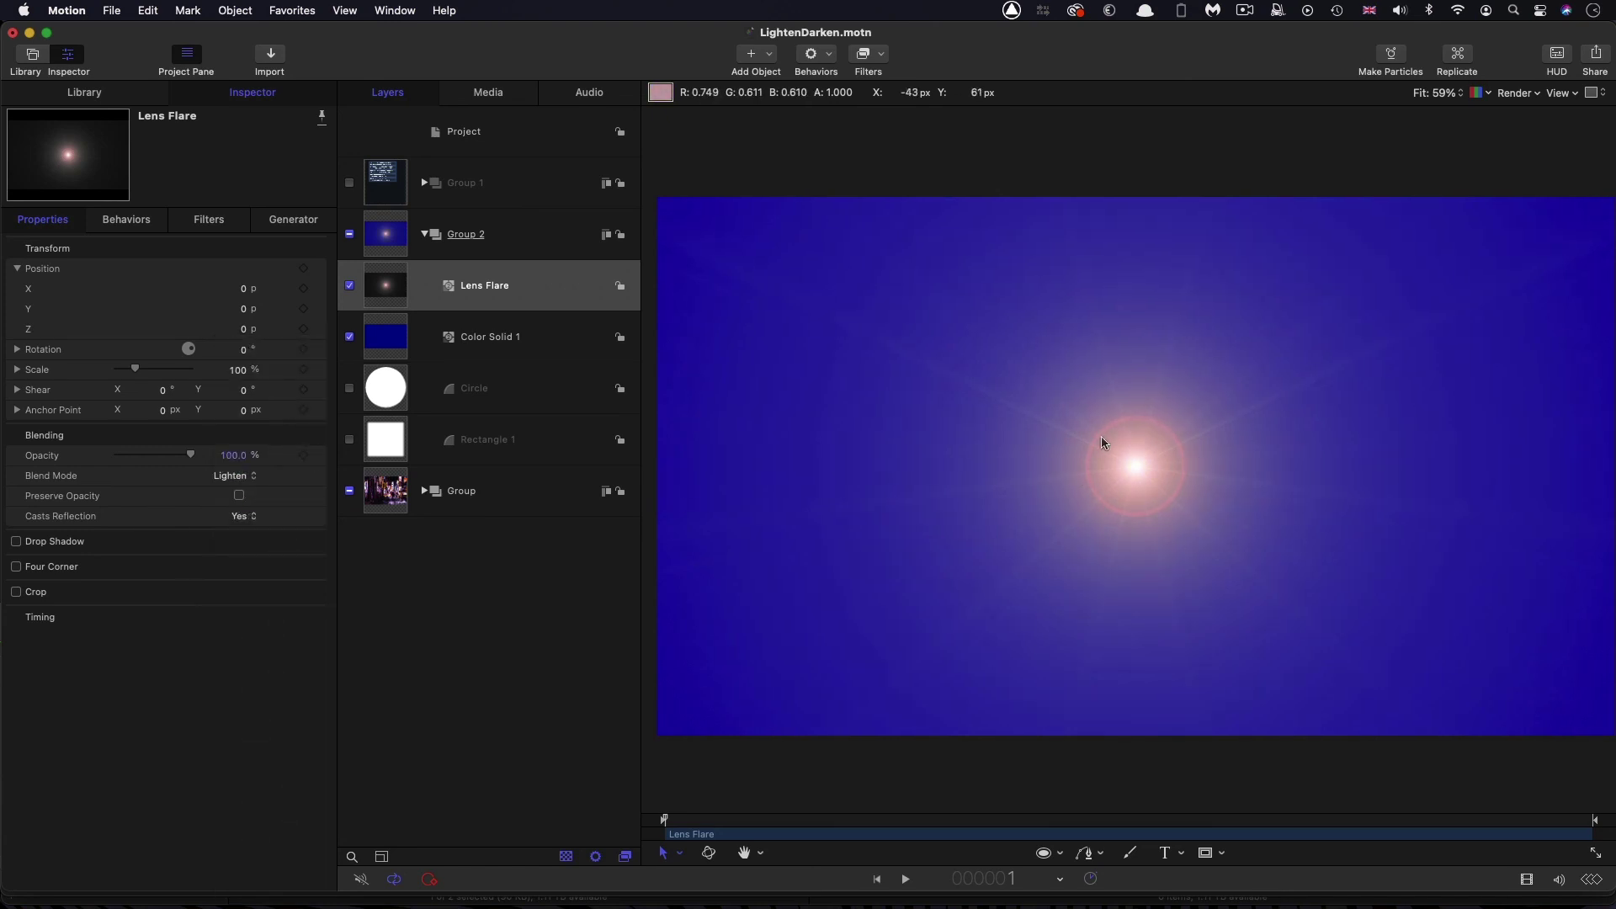
# Change the Lens Flare's outer color to a golden yellow.
pyautogui.click(305, 222)
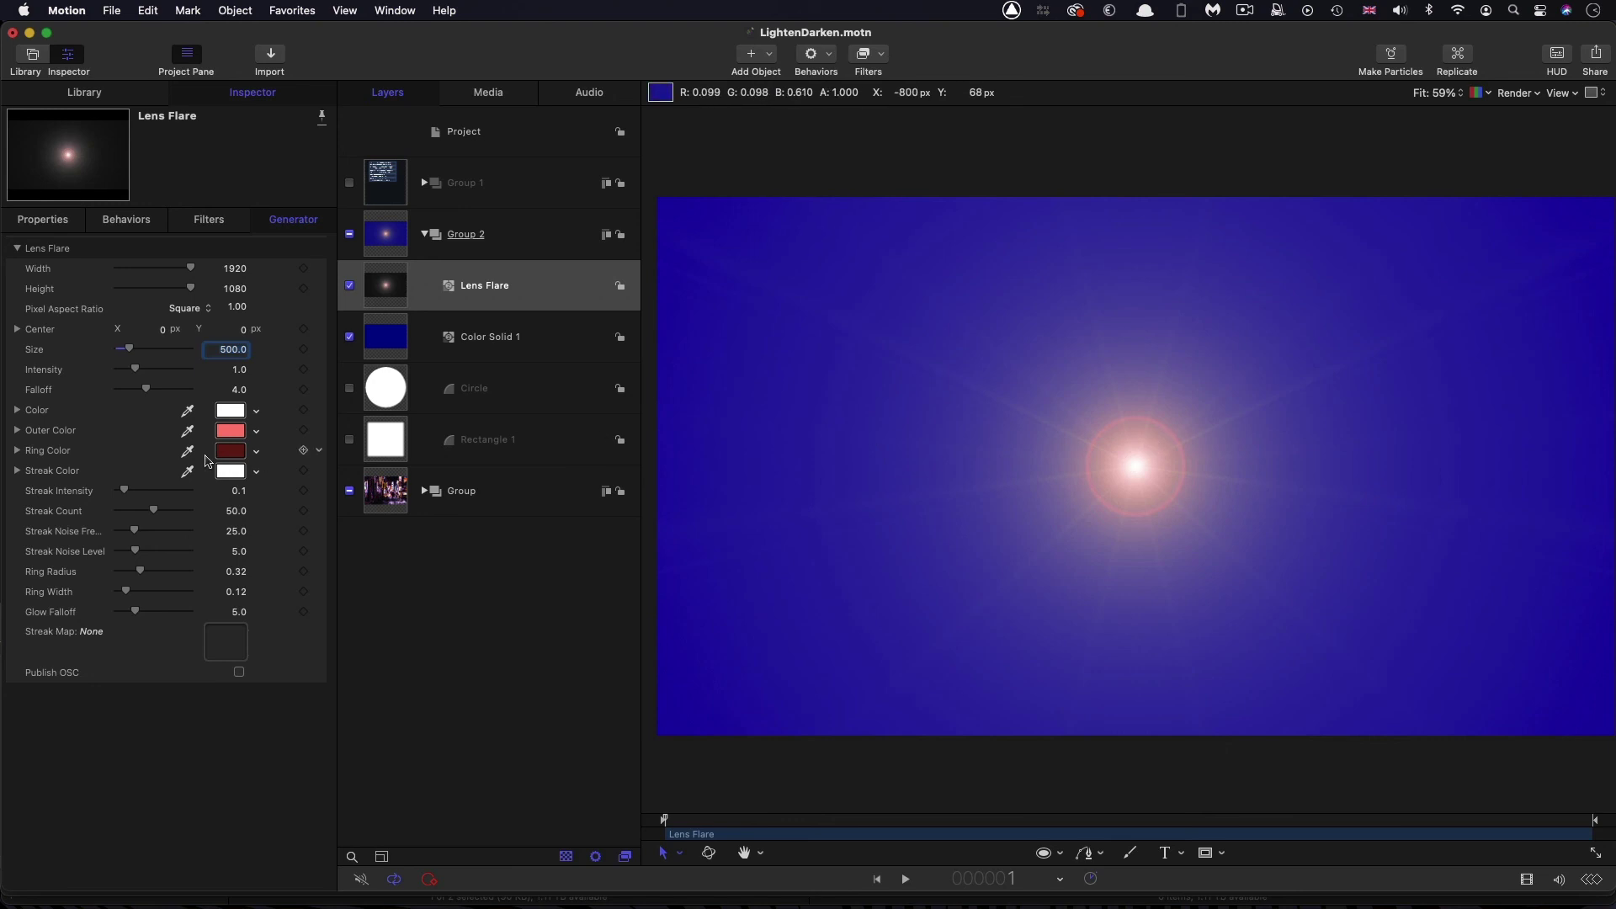
pyautogui.click(231, 431)
pyautogui.moveTo(246, 665)
pyautogui.mouseDown()
pyautogui.moveTo(201, 729)
pyautogui.moveTo(253, 670)
pyautogui.mouseUp()
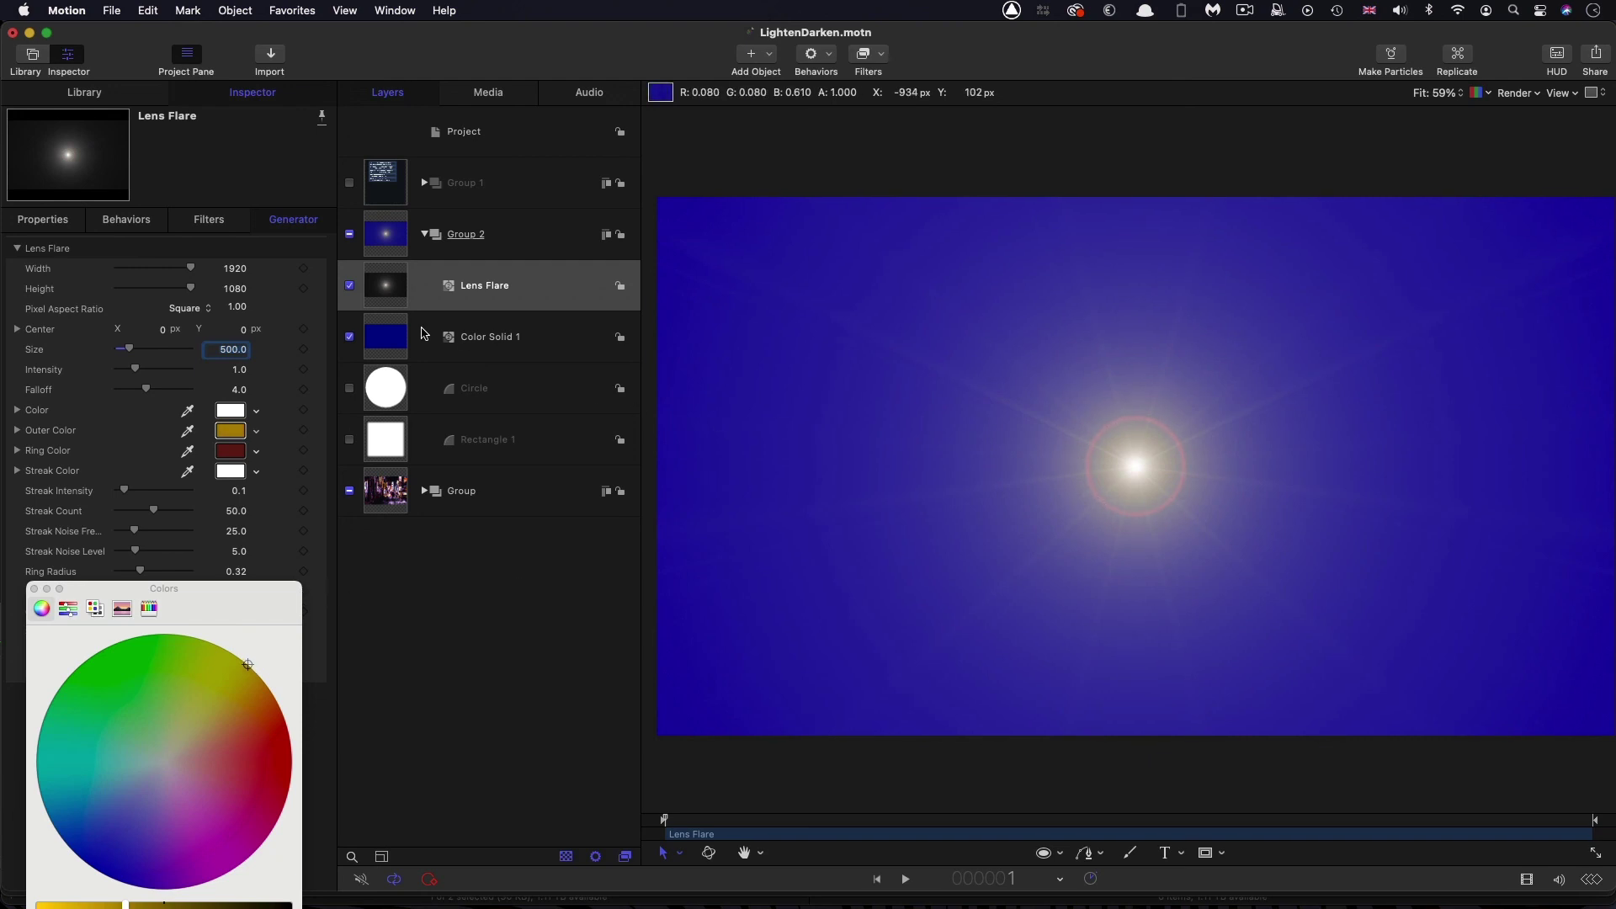
# Darken the blue of Color Solid 1 beneath the Lens Flare.
pyautogui.click(388, 338)
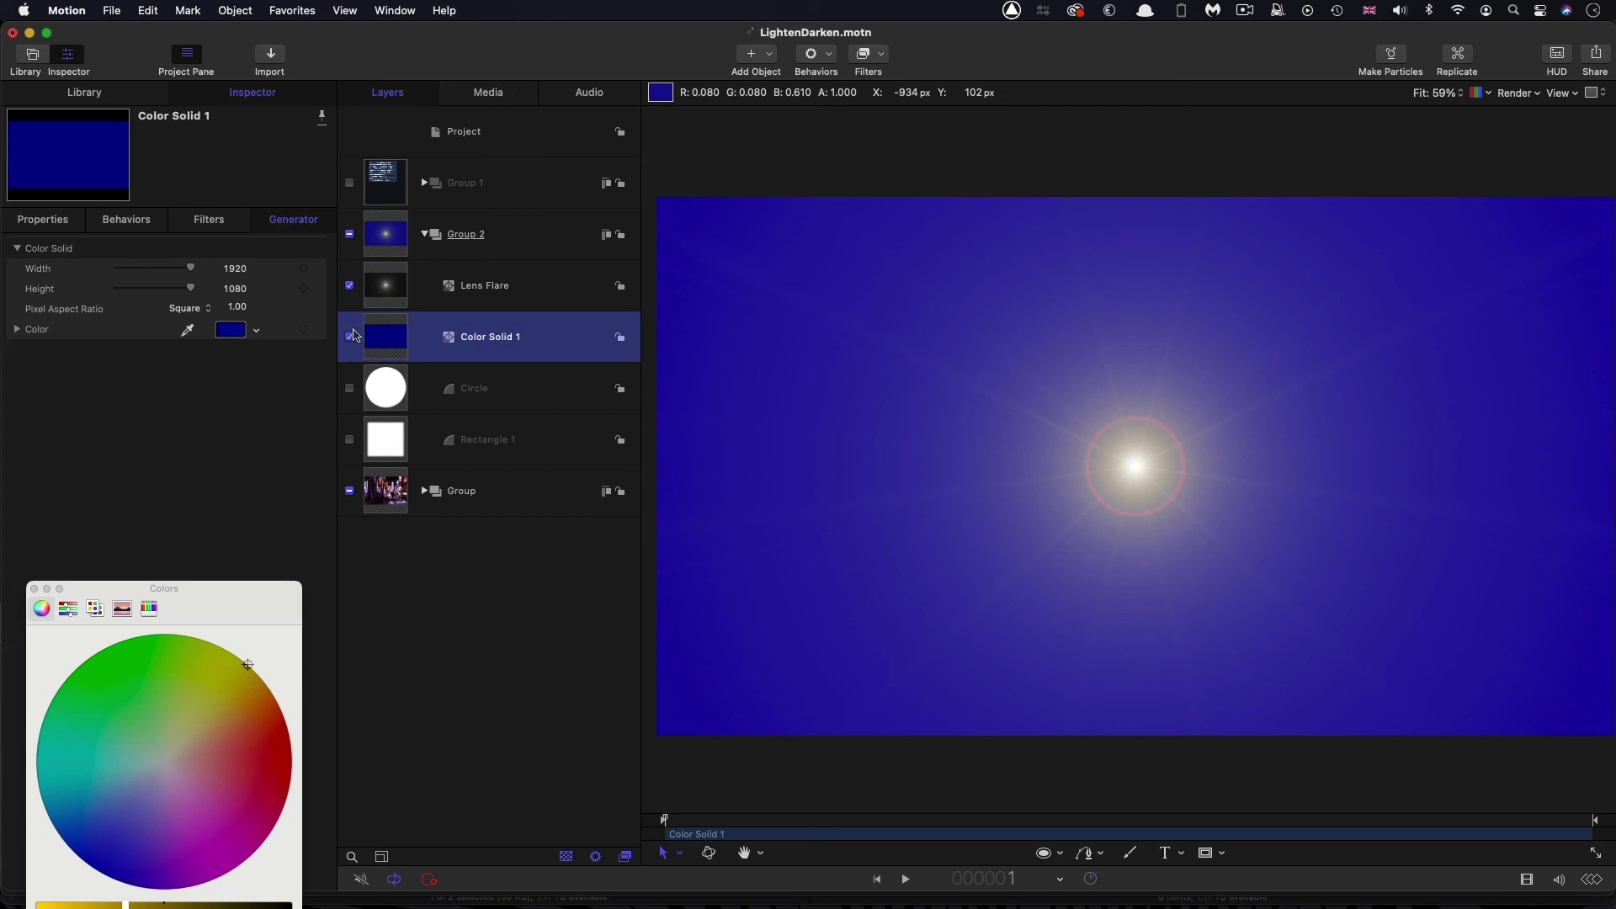
pyautogui.click(230, 331)
pyautogui.moveTo(143, 905); pyautogui.dragTo(184, 905)
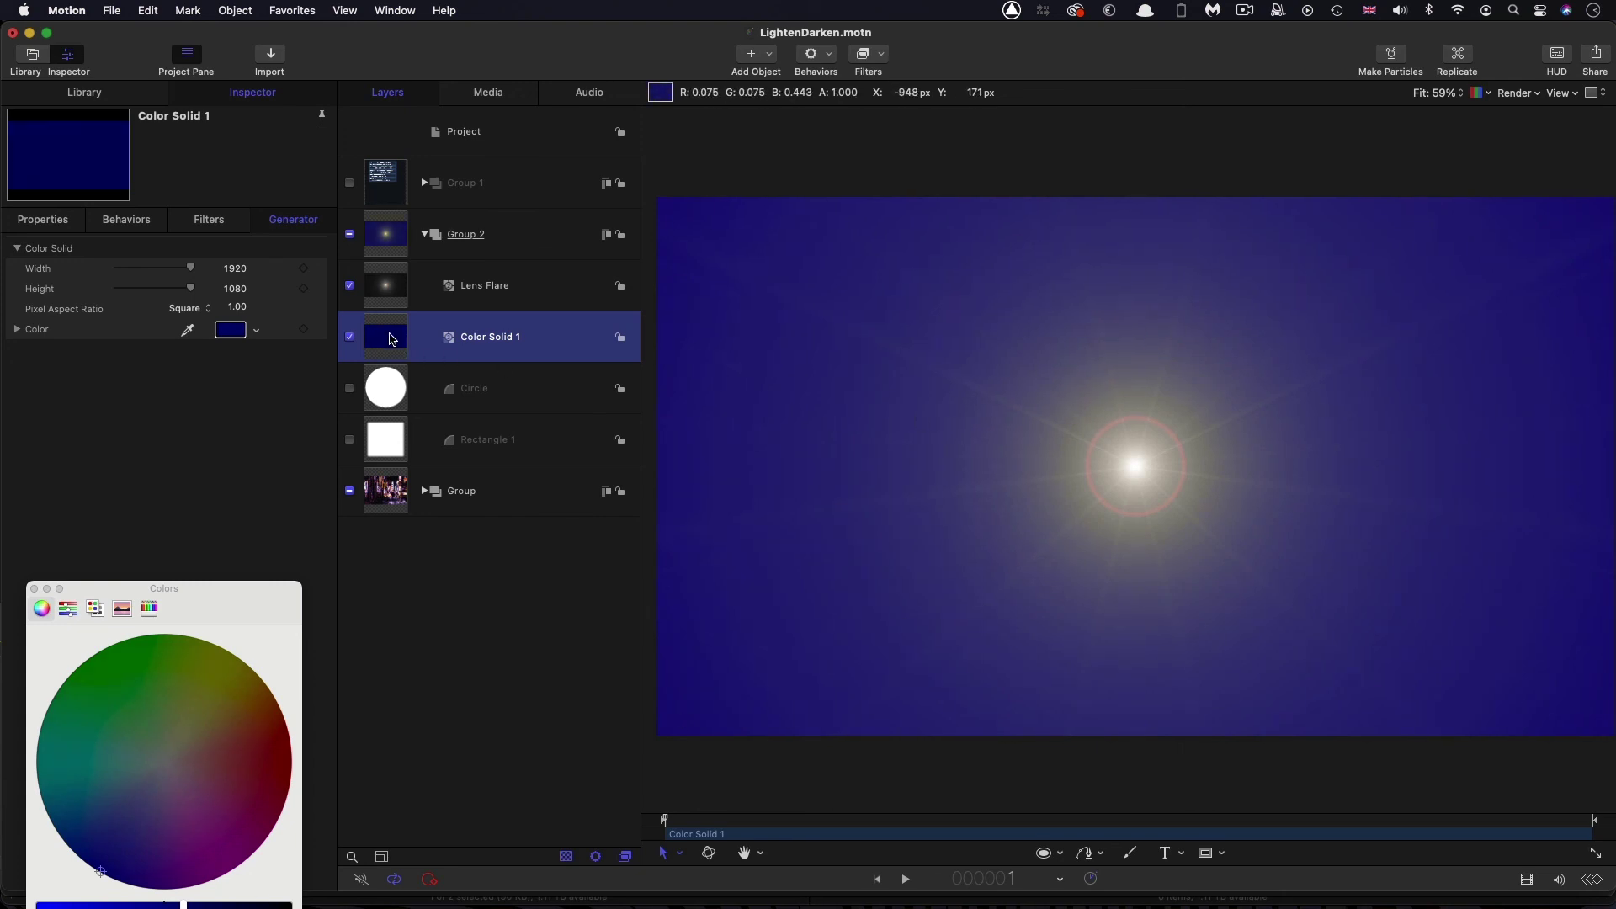
# Select the Lens Flare layer to bring up its generator settings.
pyautogui.click(391, 283)
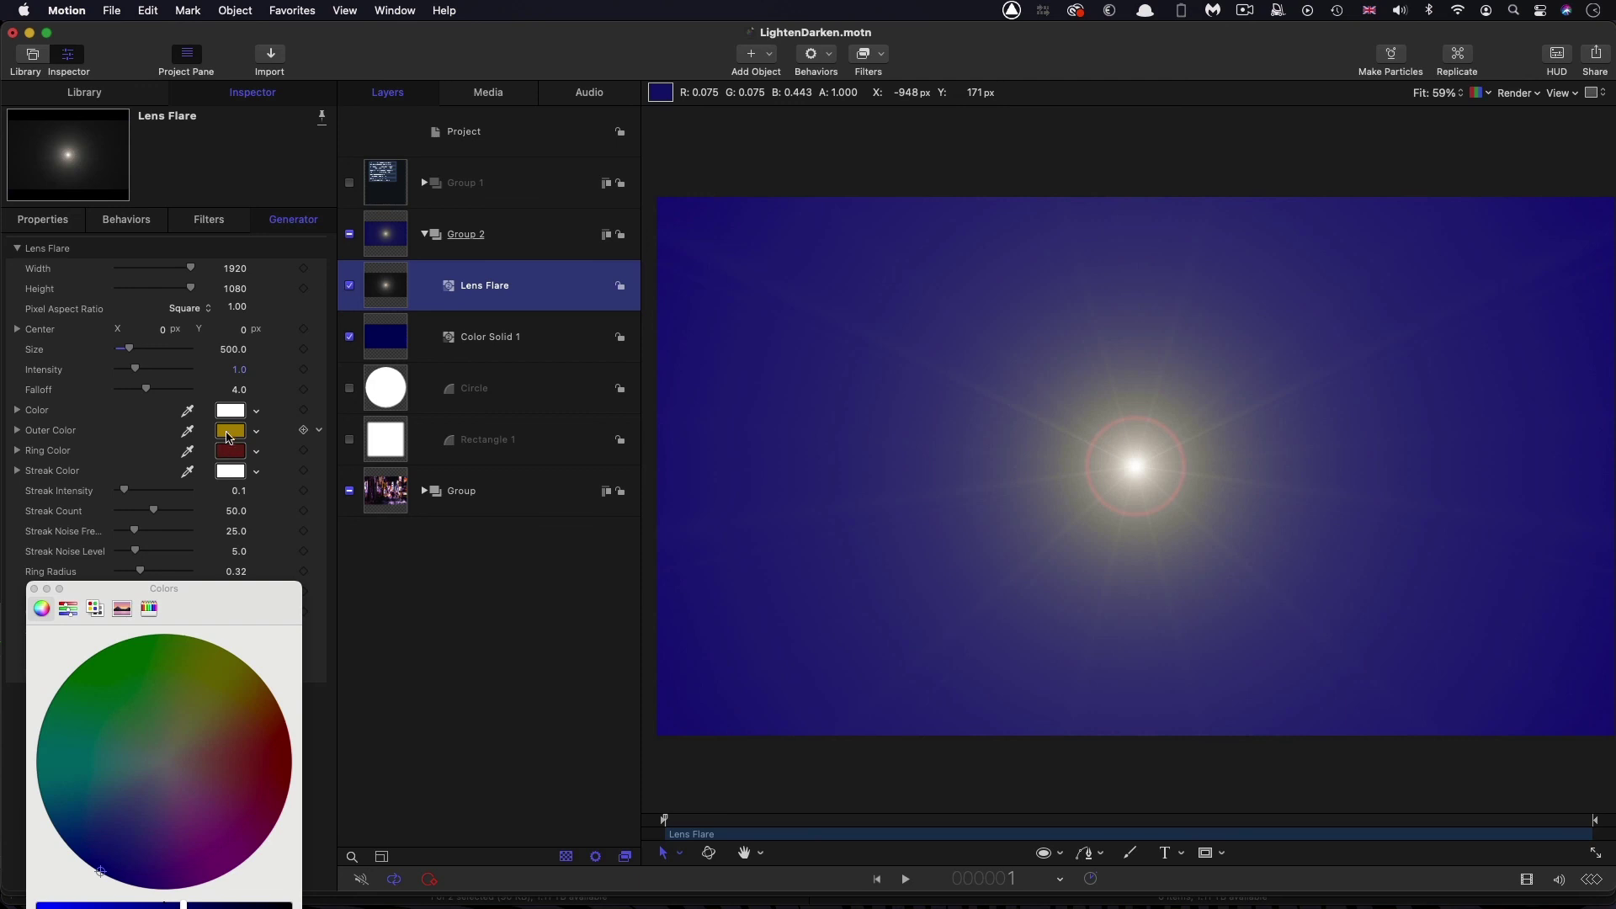